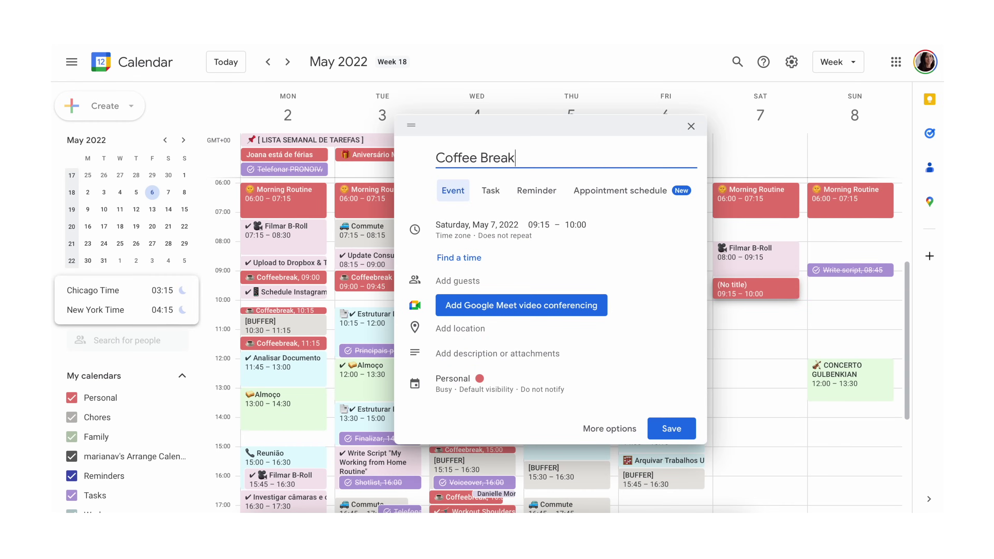
Step: Save Saturday's Coffee Break, move Tuesday's coffee break to 09:30, and add Prepare lunch with a sandwich emoji
key("Return")
left_click_drag(396, 282, 396, 297)
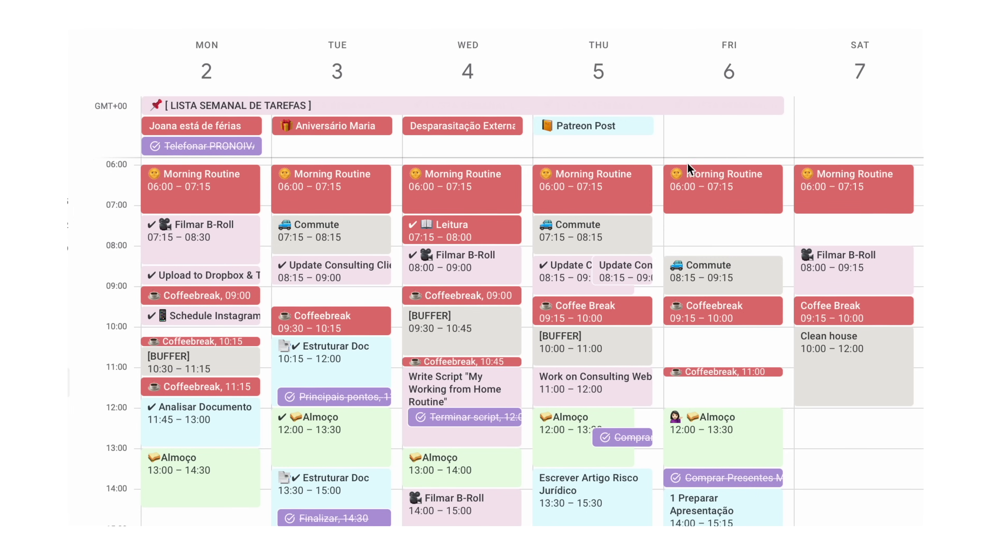
left_click(625, 110)
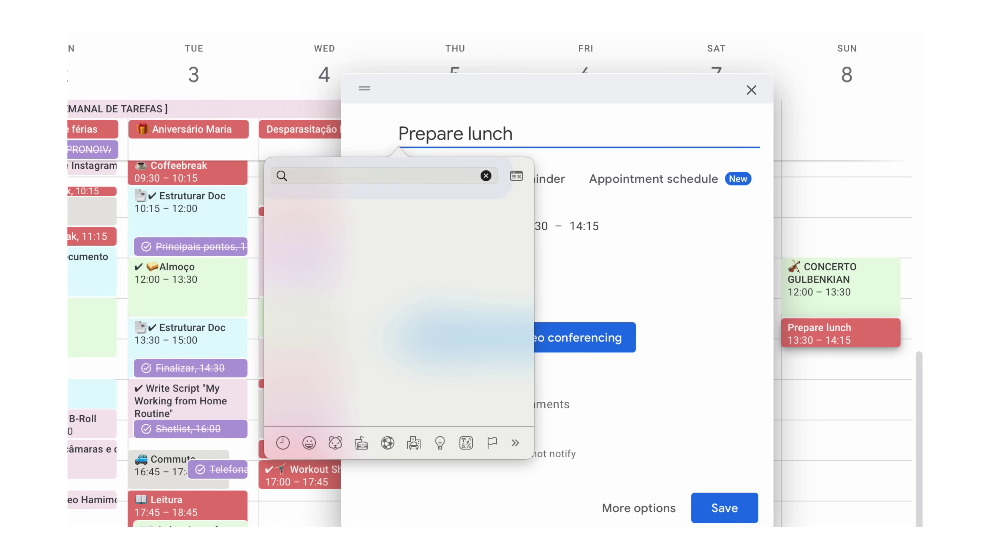
left_click(362, 445)
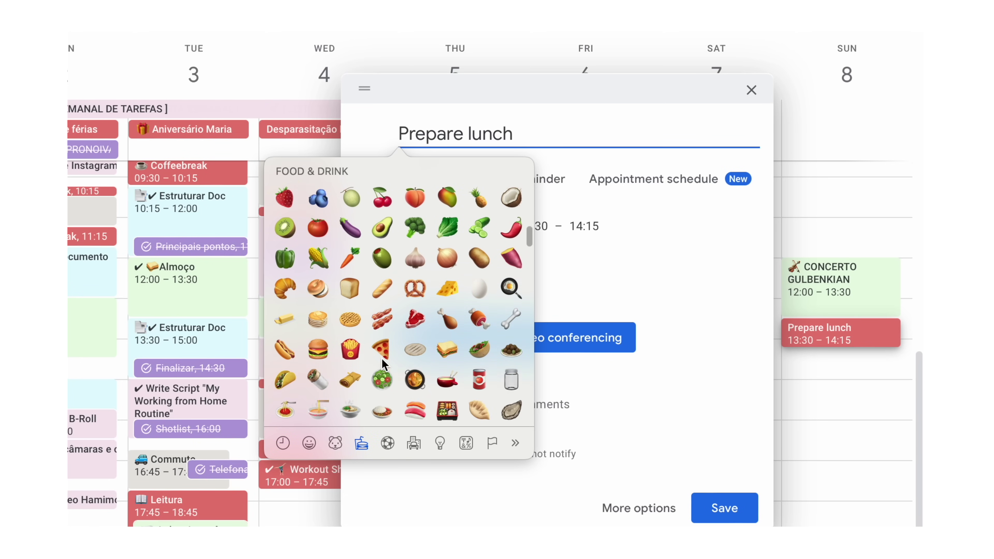
left_click(447, 347)
key("Return")
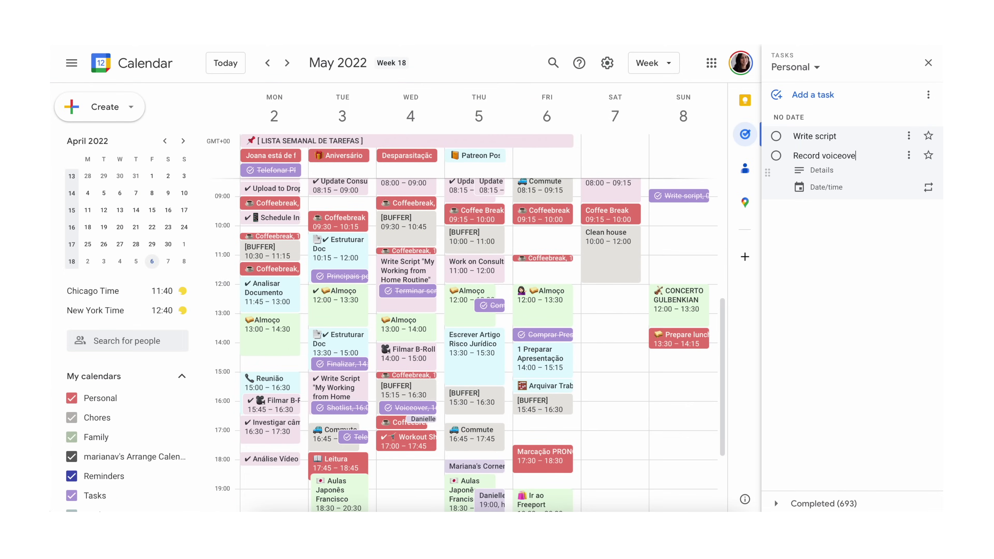
Step: Add Record voiceover, a Catch up task and Plan for the week to the Tasks list
type("r")
key("Return")
type("Catch up wit")
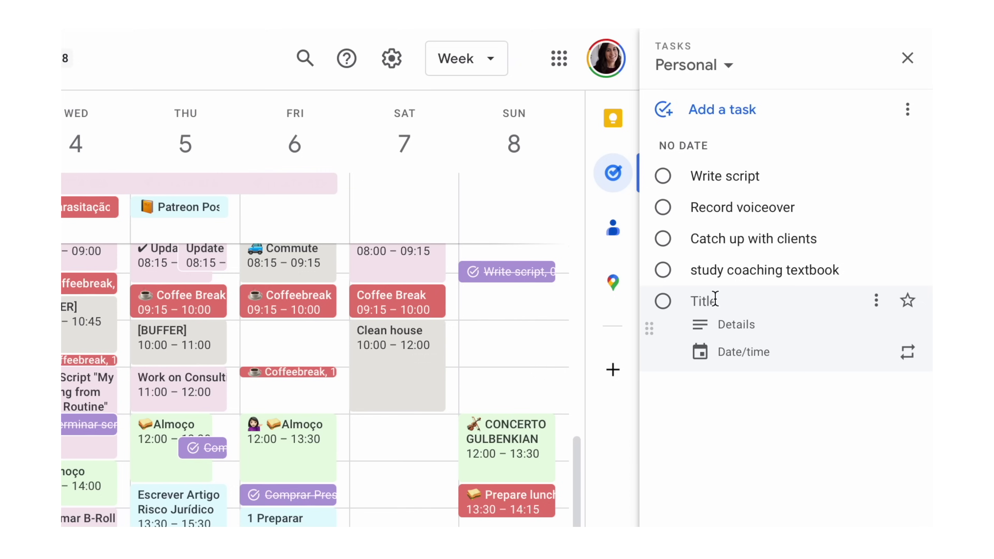
type("Plan for the week")
key("Return")
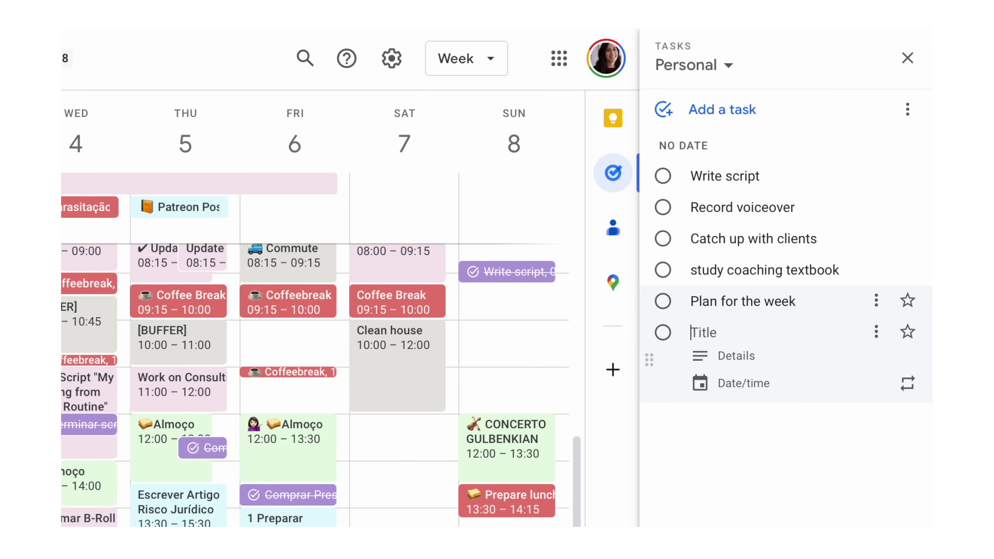
Step: Add 'Finish writing book', switch the meeting from Zoom to Google Meet, and set a task to High priority
type("Finish writing book")
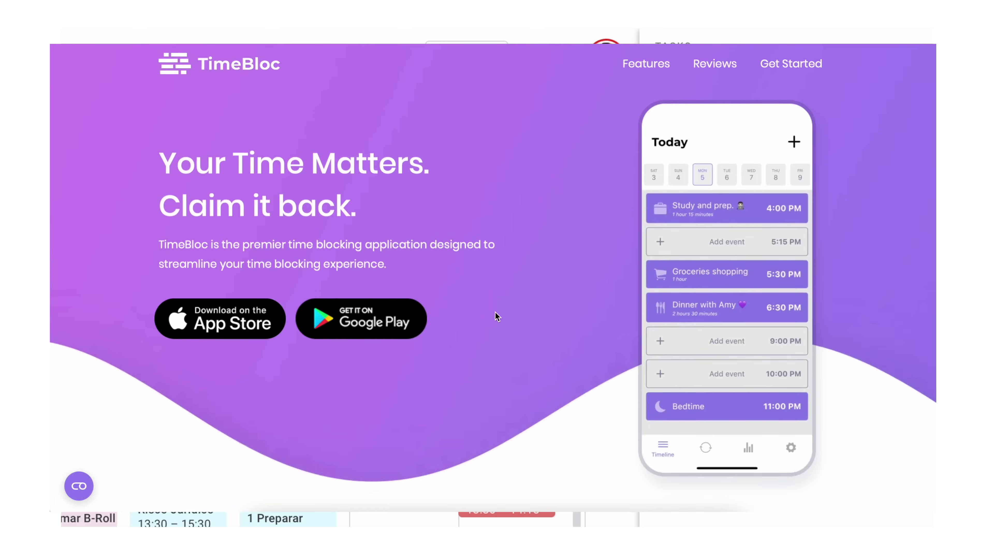
scroll(495, 311, "down", 10)
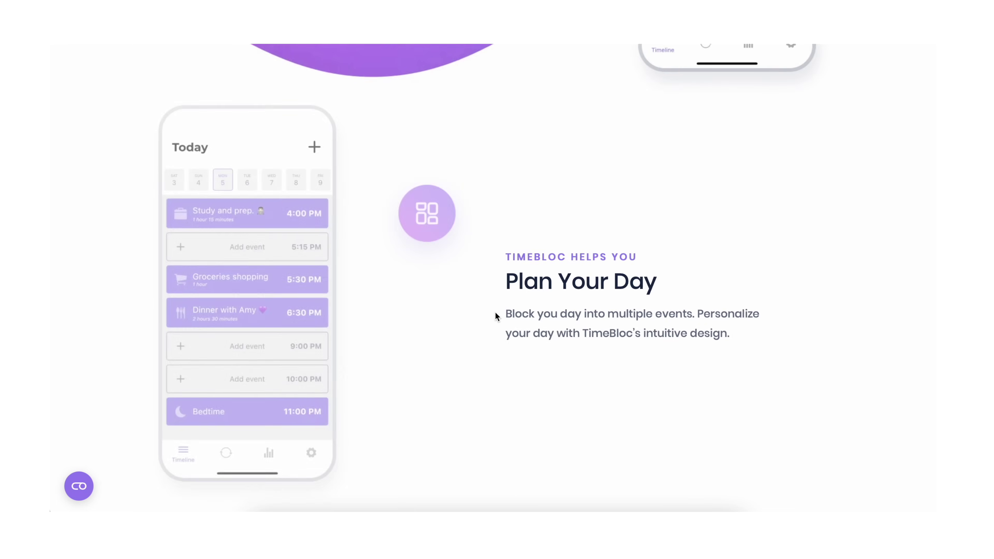
scroll(494, 312, "down", 8)
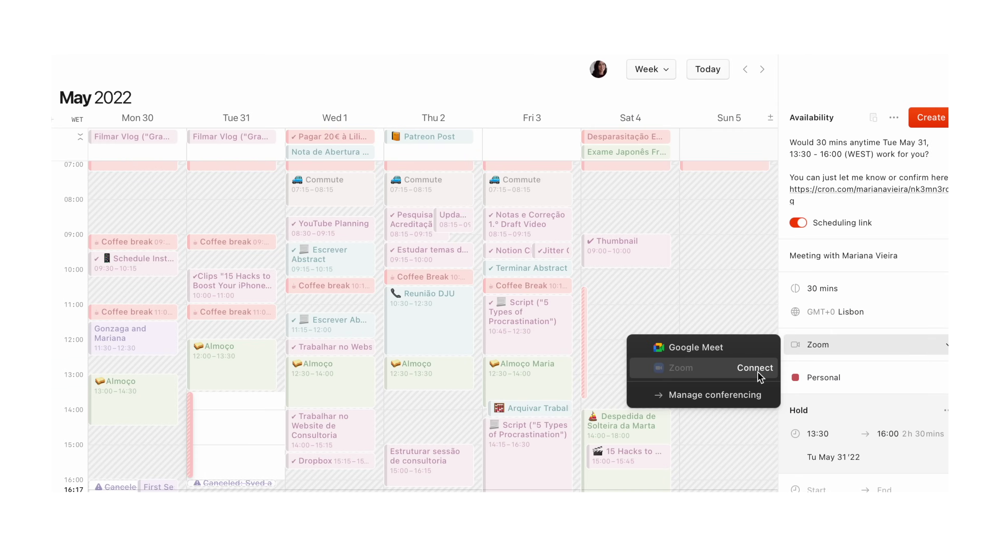
left_click(750, 348)
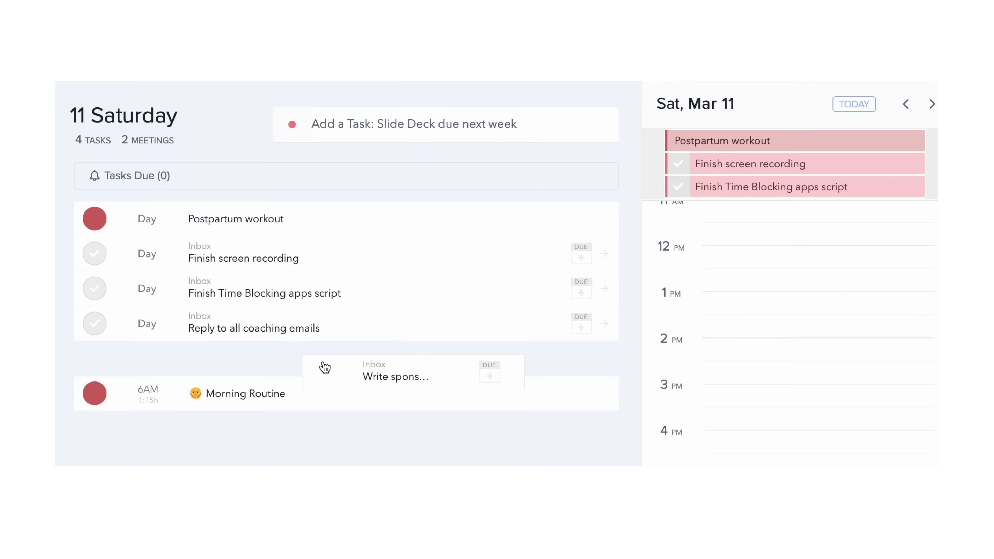
left_click_drag(324, 368, 725, 211)
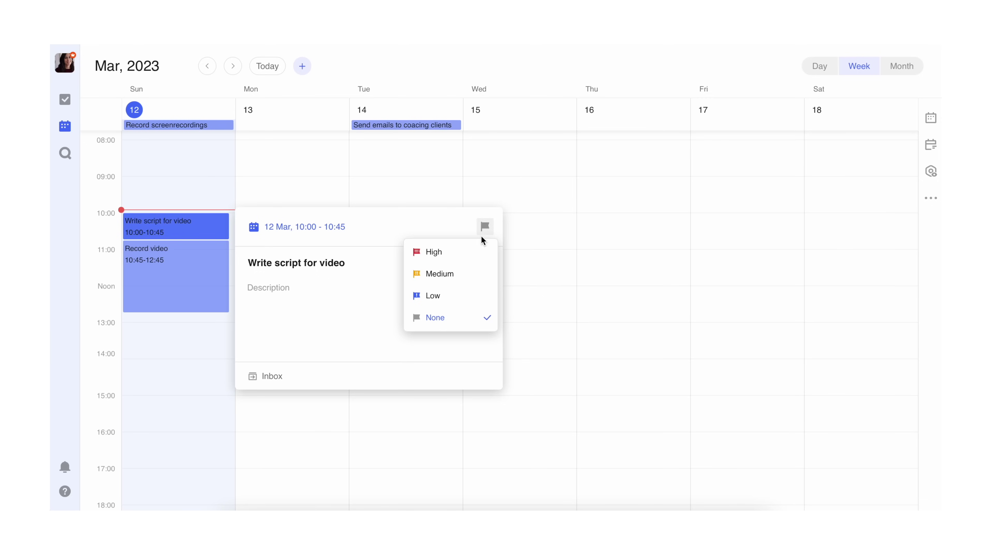
left_click(475, 255)
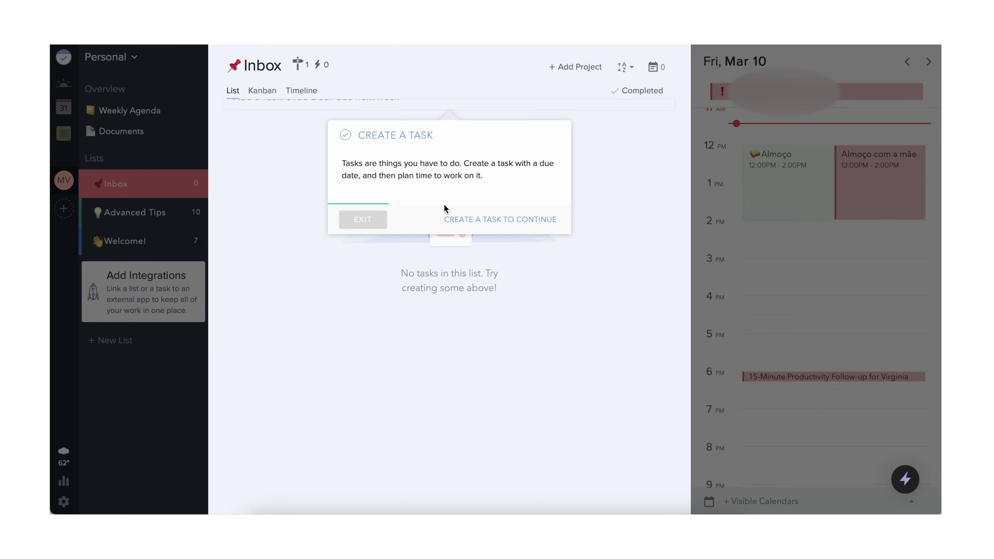
Step: Add 'Finish Time Blocking apps script' to the Inbox and block it on Friday, March 10 at 3:00 PM
left_click(296, 133)
type("Finish Time Blocking apps script")
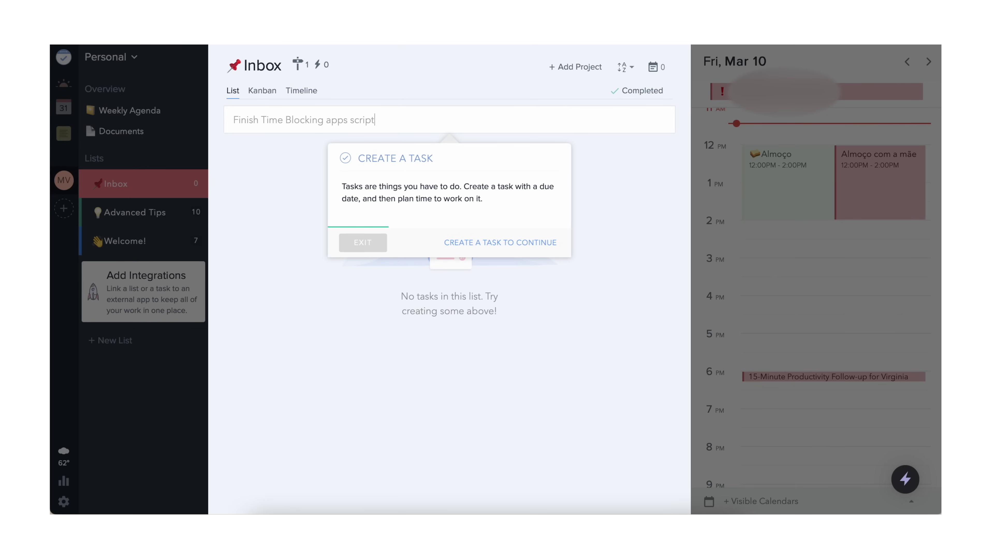
key("Return")
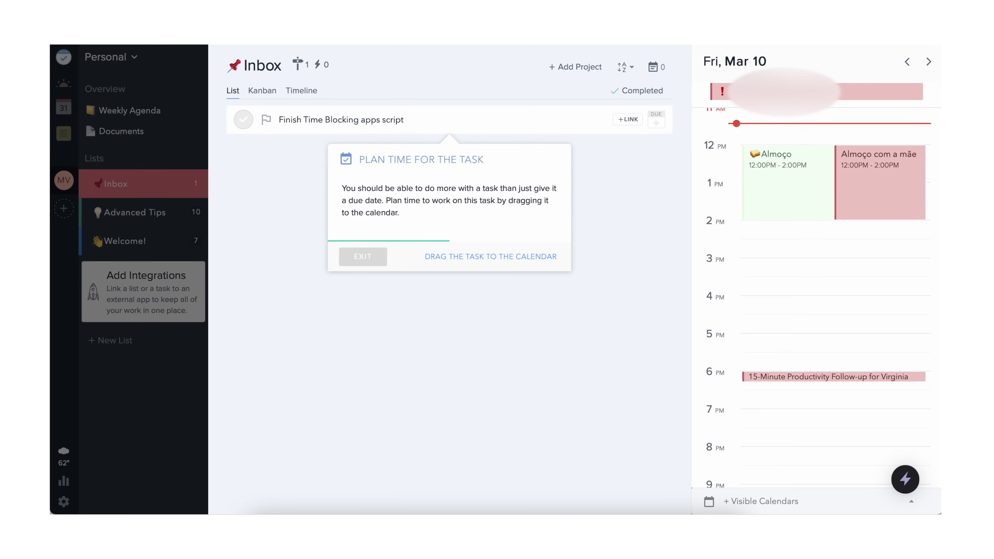
mouse_move(315, 121)
left_mouse_down()
mouse_move(318, 140)
mouse_move(527, 225)
mouse_move(704, 248)
mouse_move(781, 173)
mouse_move(770, 284)
mouse_move(766, 269)
left_mouse_up()
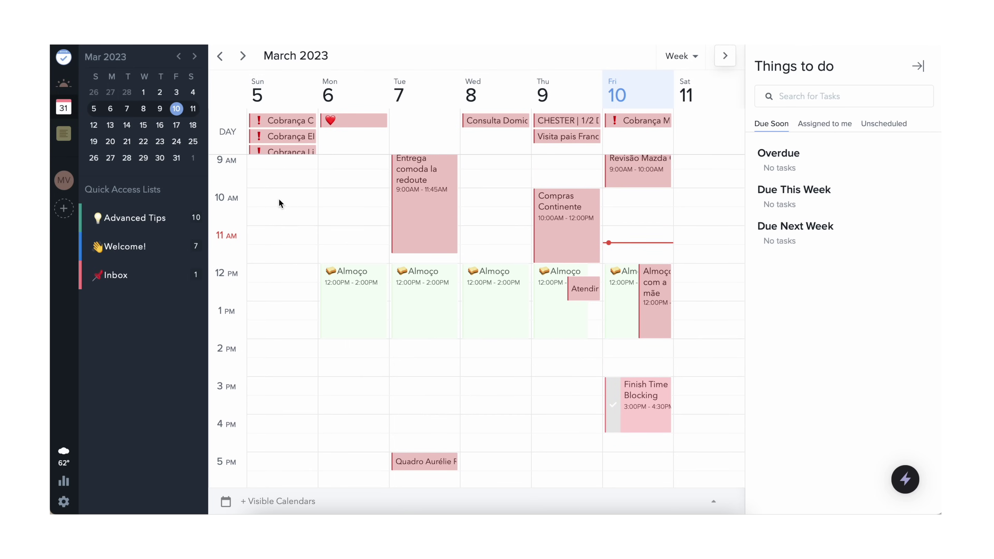
Step: Add the tasks 'Finish screen recording' and 'Write sponsor ad read' for Saturday
scroll(279, 199, "down", 3)
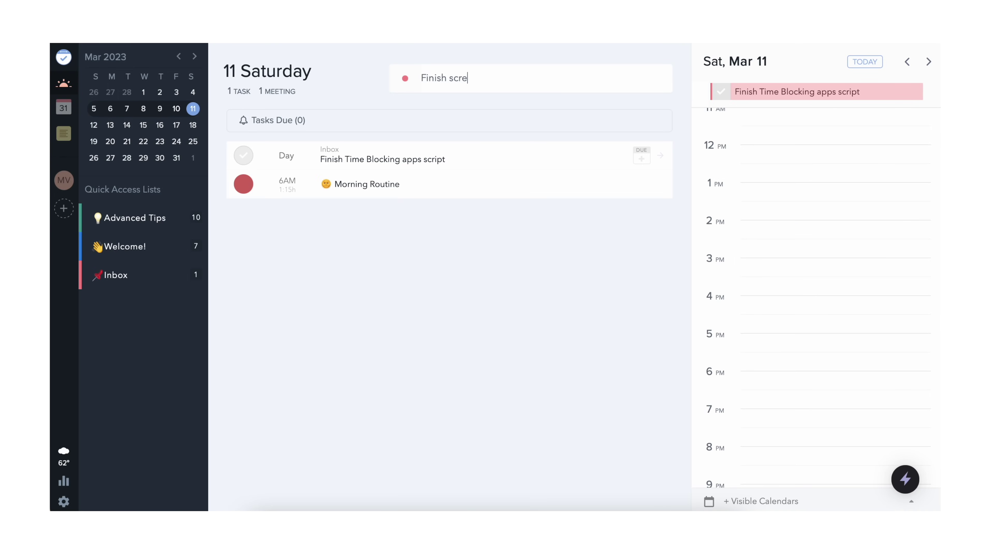
type("g")
key("Return")
type("Write spo")
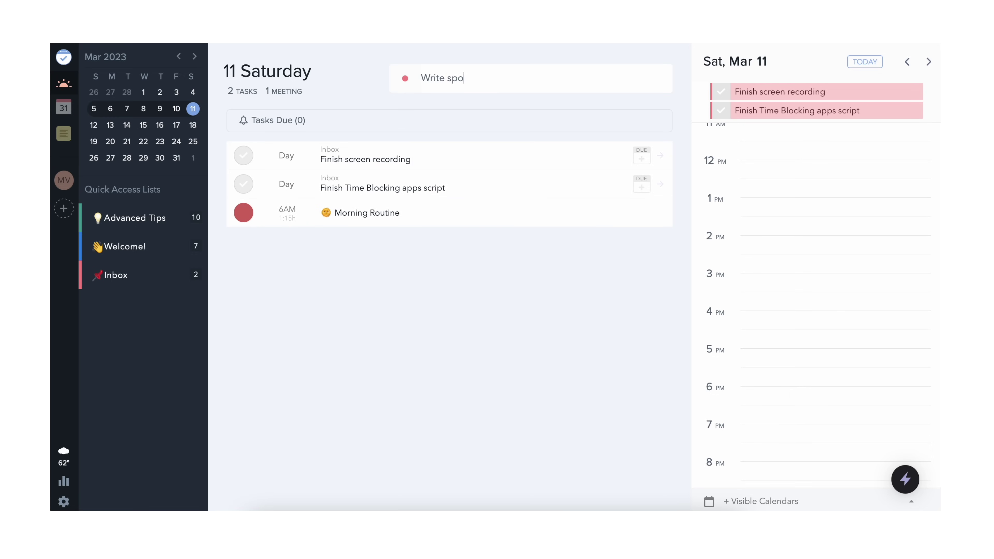
type("nsor ad read")
key("Return")
Step: Schedule Write sponsor ad read at 1 PM with a shorter block, and time-block Finish screen recording
left_click_drag(266, 365, 722, 303)
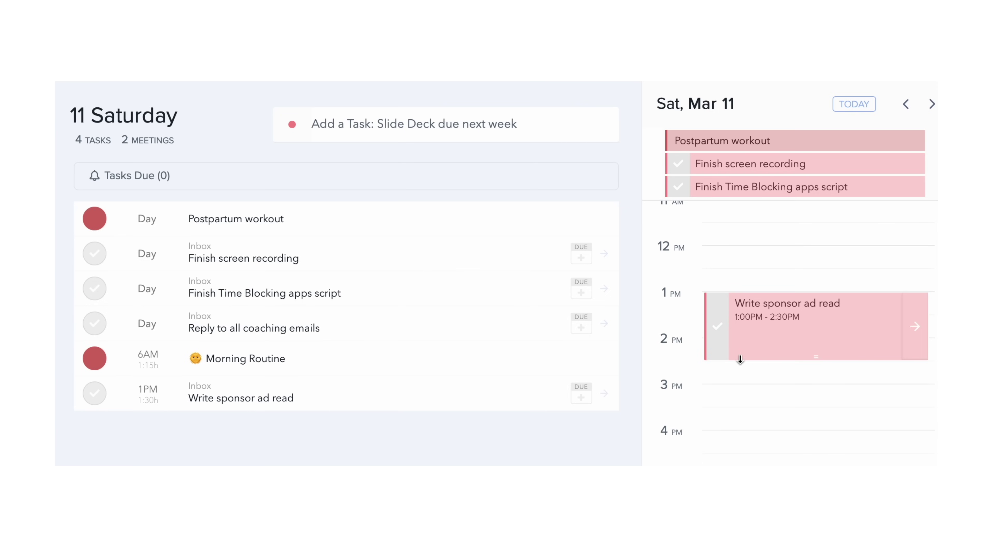
left_click_drag(738, 355, 756, 341)
scroll(756, 341, "up", 5)
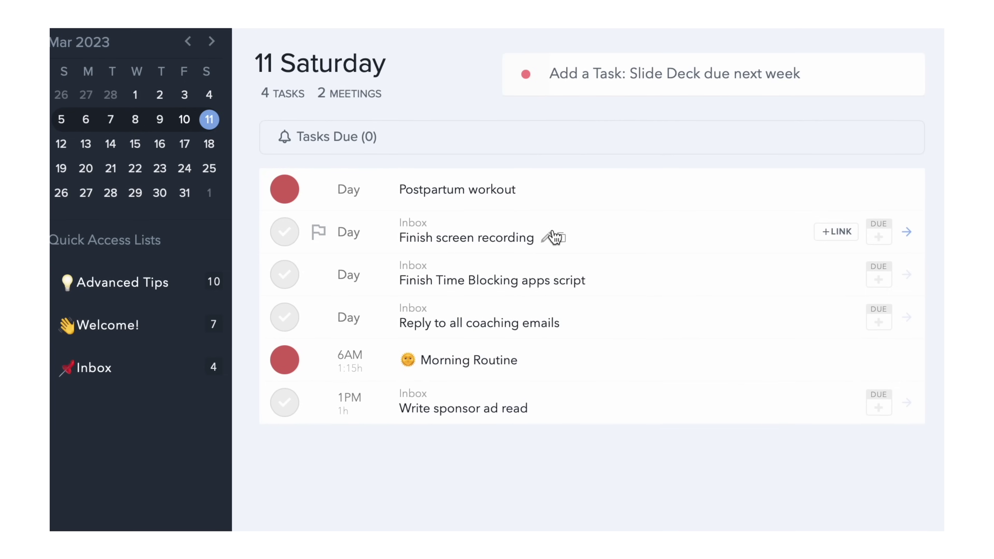
left_click_drag(554, 237, 758, 347)
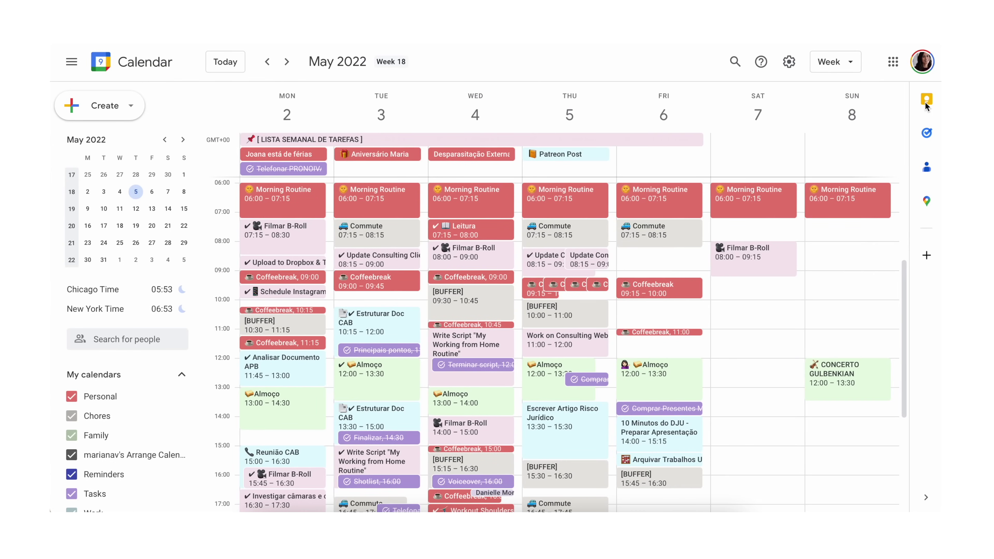
Step: Place the Write script task on Sunday at 10:00, then make Postpartum workout no longer all-day
left_click(930, 142)
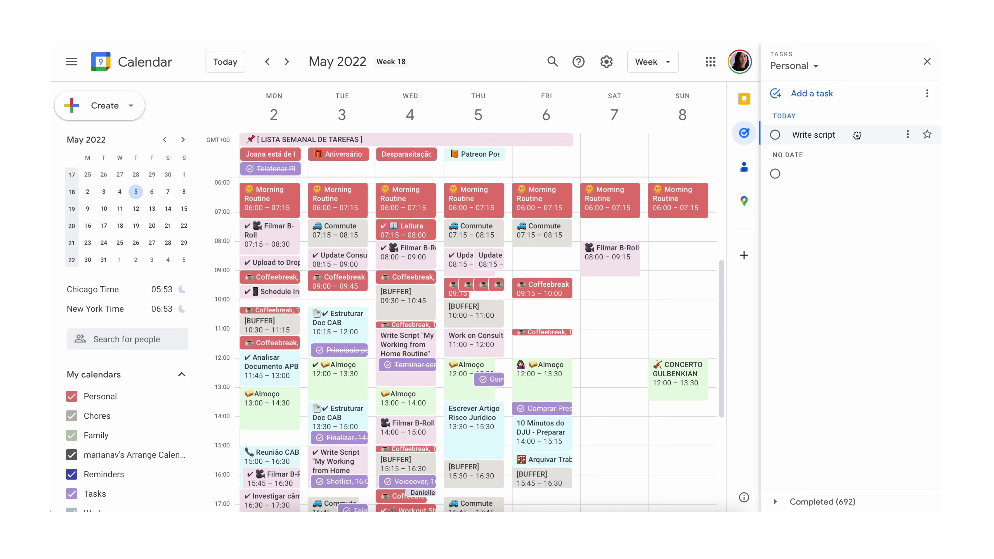
left_click_drag(856, 134, 688, 307)
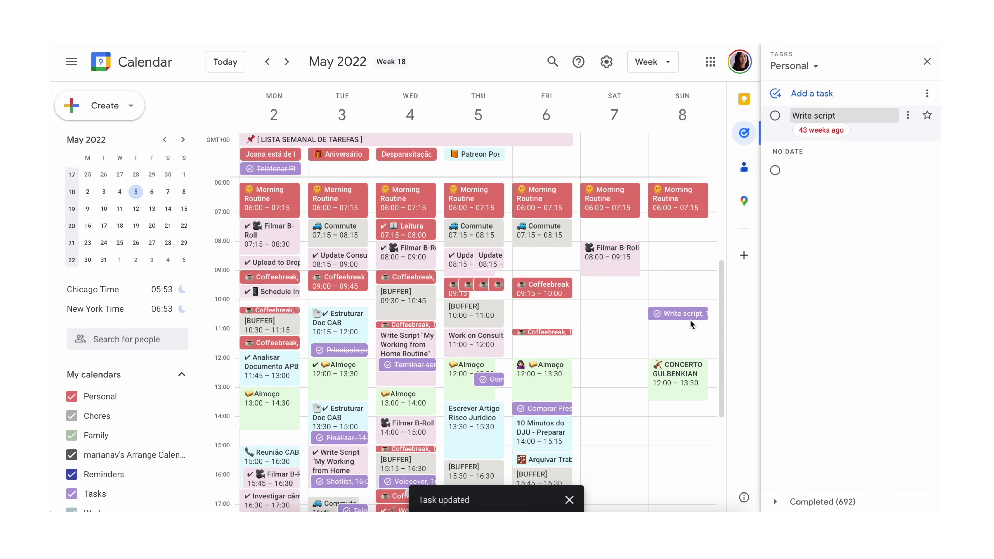
left_click_drag(691, 322, 683, 207)
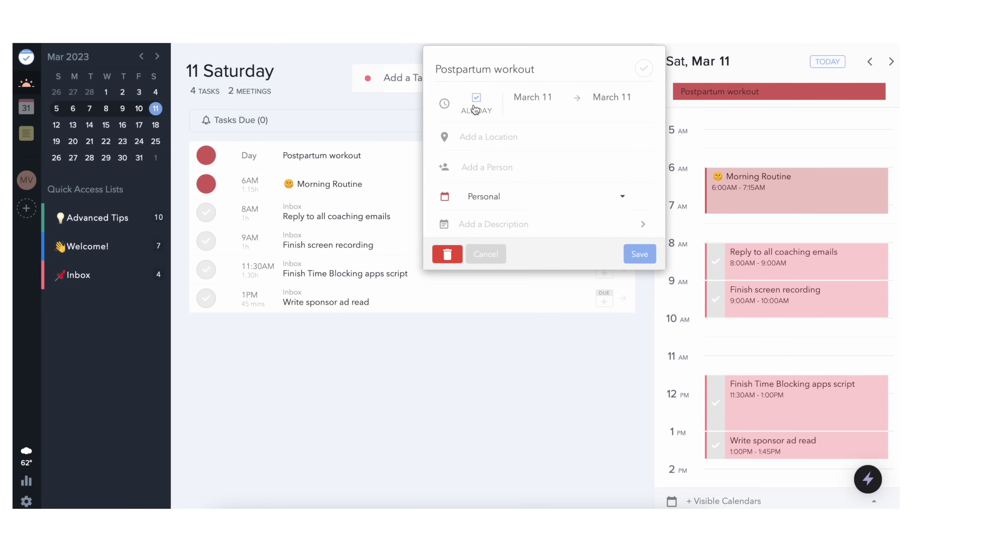
left_click(475, 105)
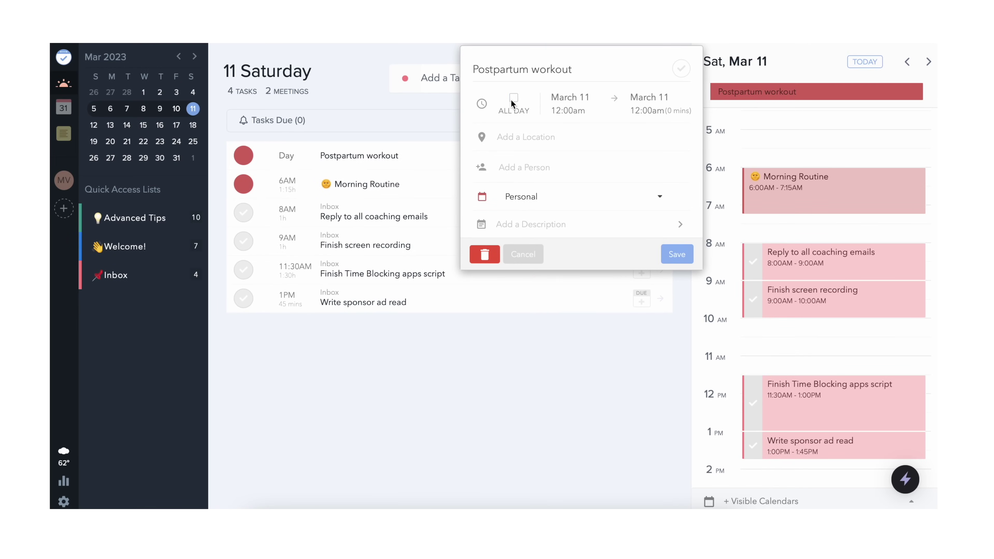
Step: Save the Postpartum workout change, then give Reply to all coaching emails Highest and Finish screen recording Low priority
left_click(674, 257)
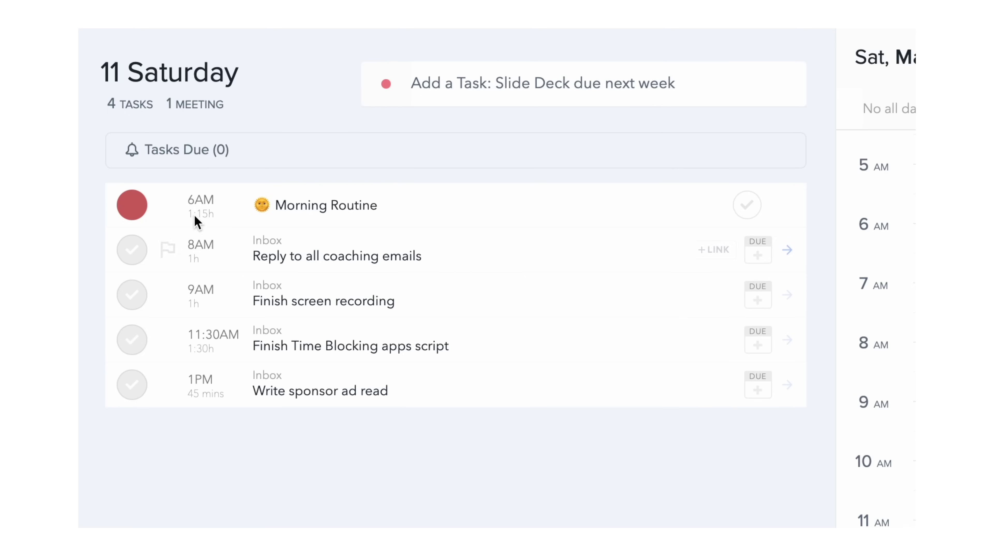
left_click(268, 184)
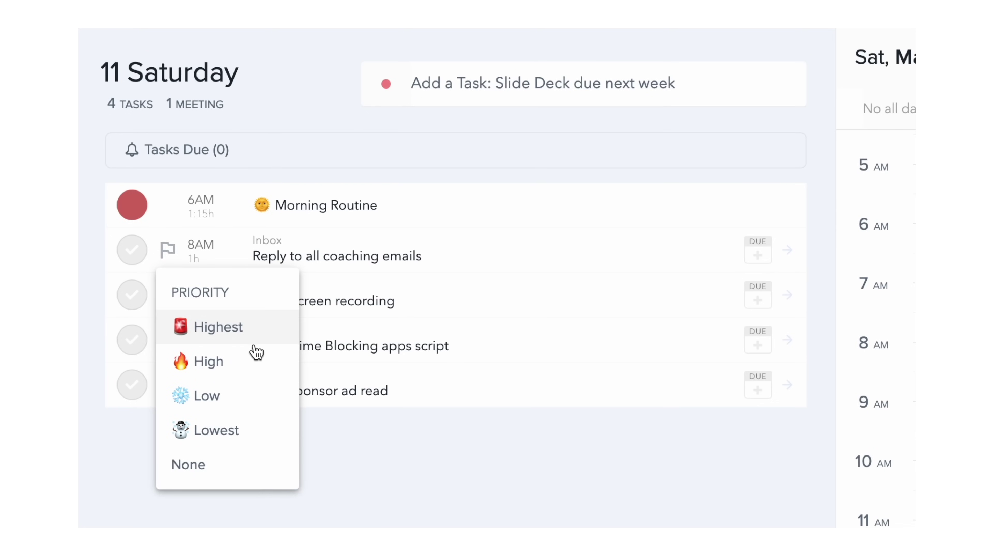
left_click(260, 329)
left_click(167, 298)
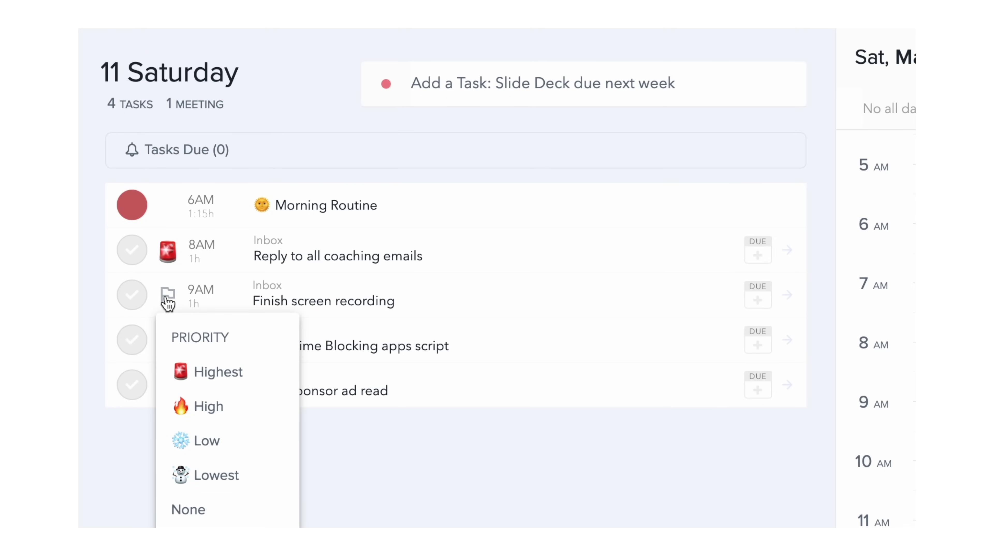
left_click(234, 439)
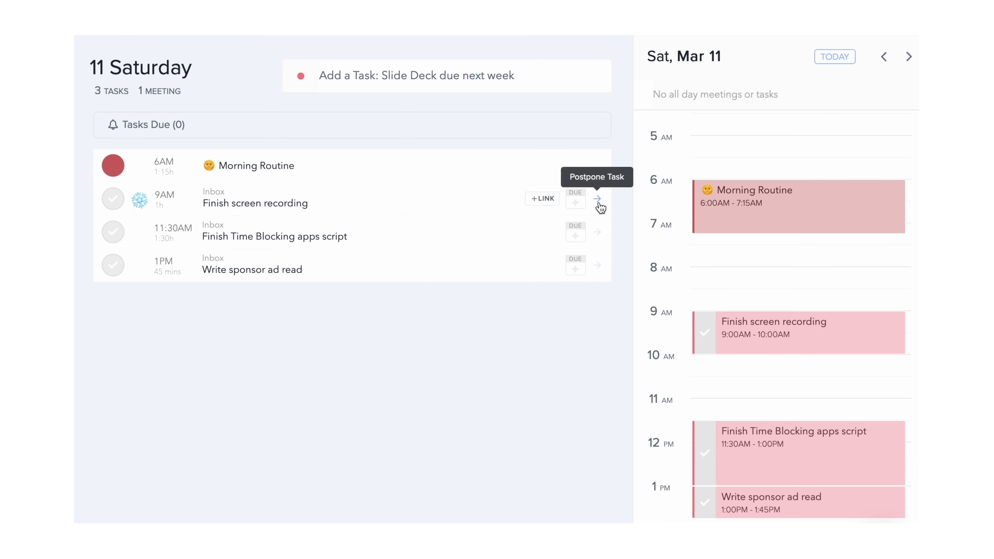
Step: Postpone Finish screen recording, Finish Time Blocking apps script and Write sponsor ad read, then view Sunday, March 12
left_click(597, 199)
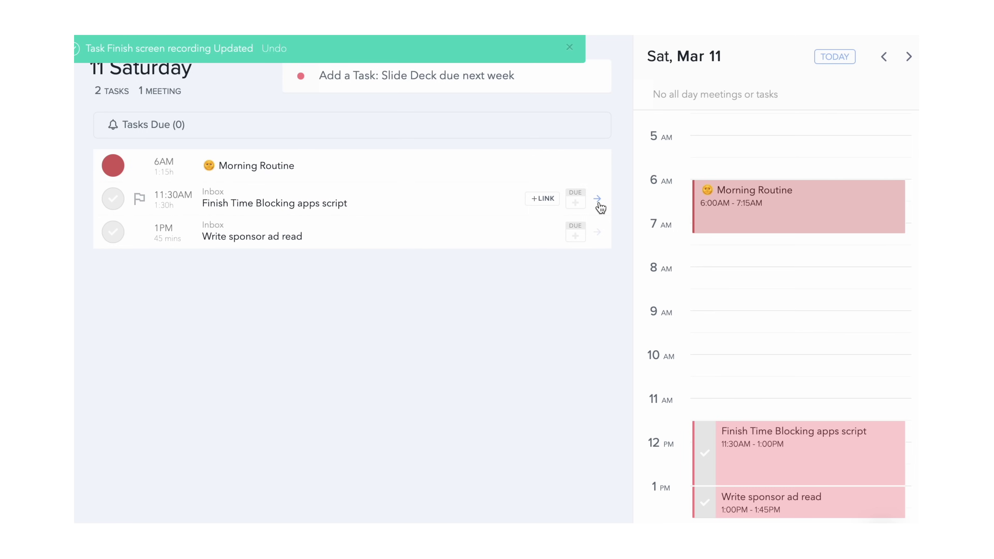
scroll(749, 340, "down", 2)
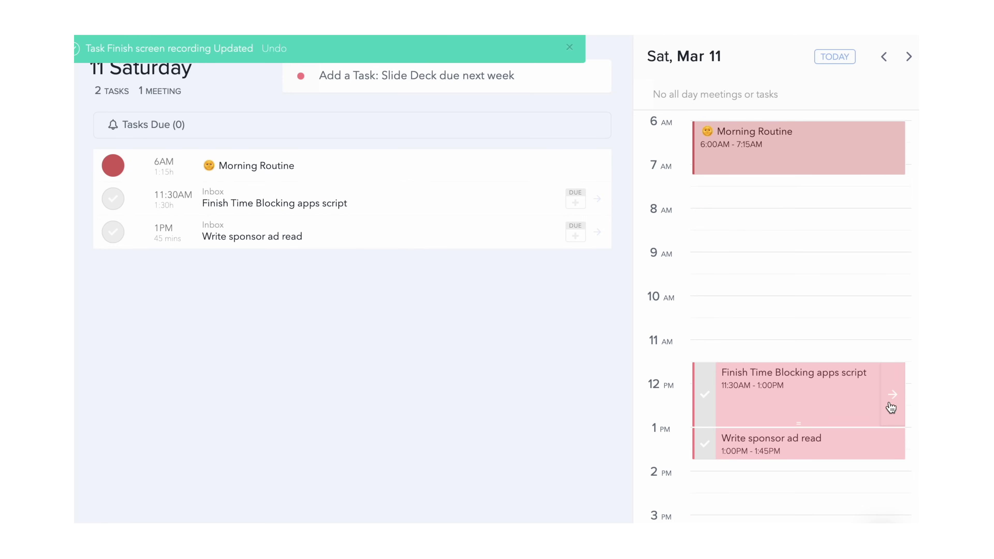
left_click(893, 394)
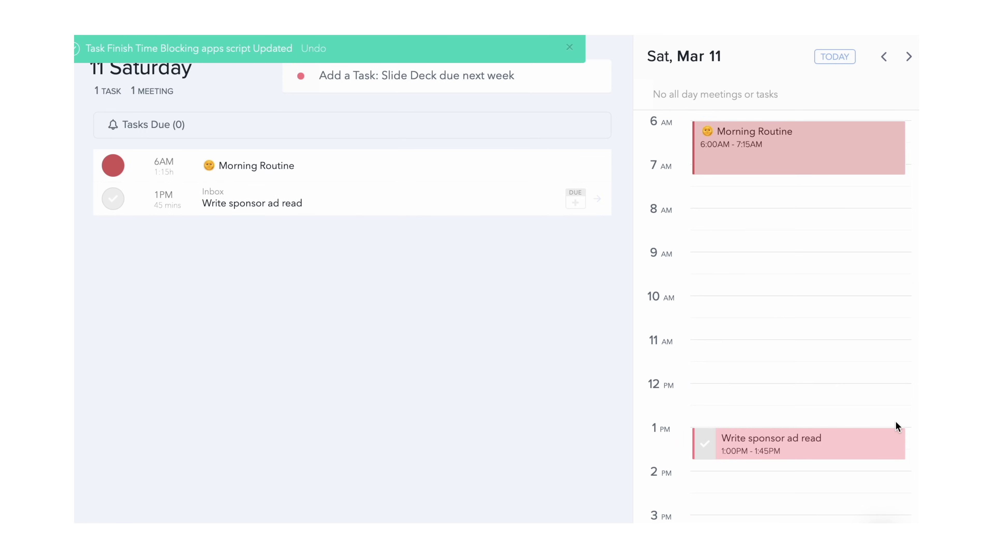
left_click(895, 453)
scroll(688, 226, "up", 1)
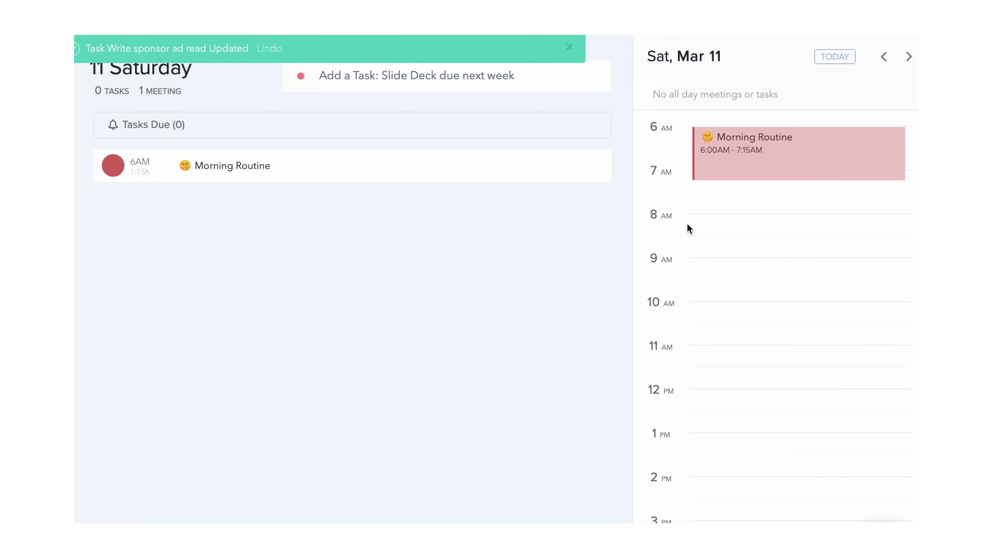
left_click(908, 58)
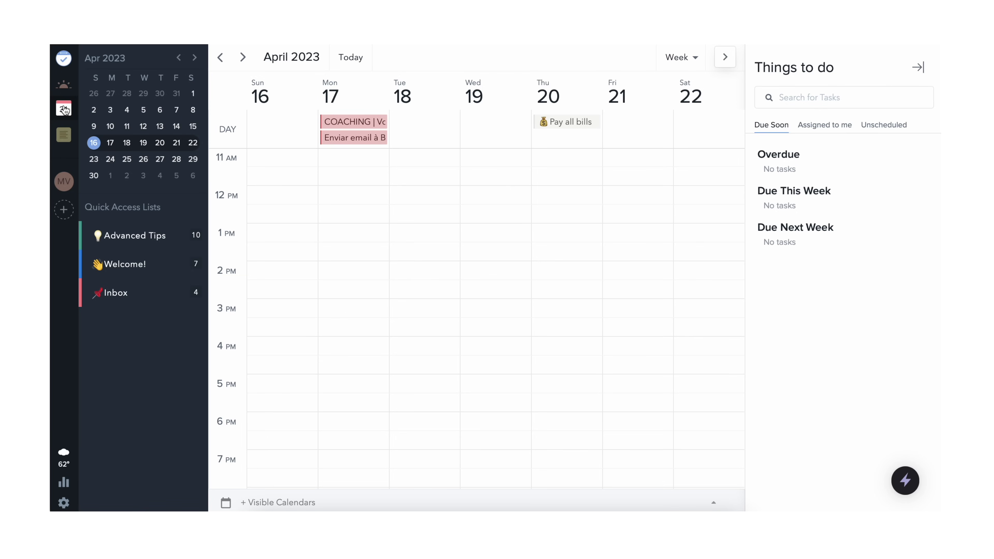
Step: Cycle through Plan's Docs, Today and week calendar views, ending back on Docs
left_click(69, 137)
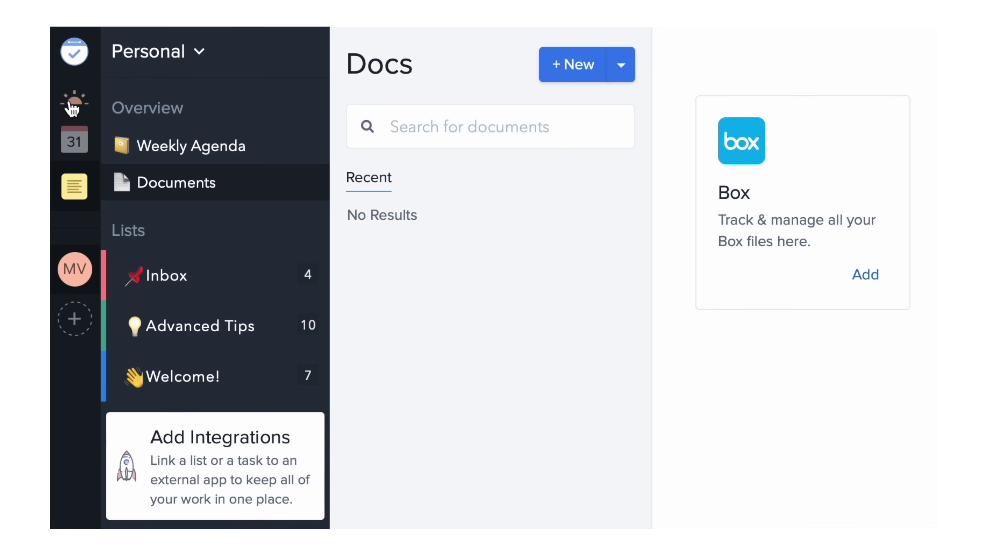
left_click(73, 104)
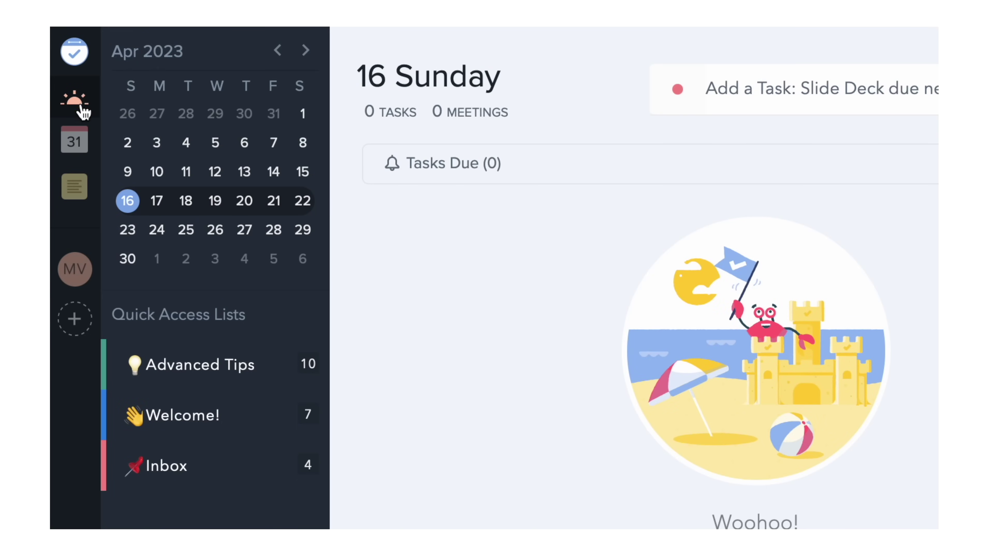
left_click(82, 145)
left_click(81, 187)
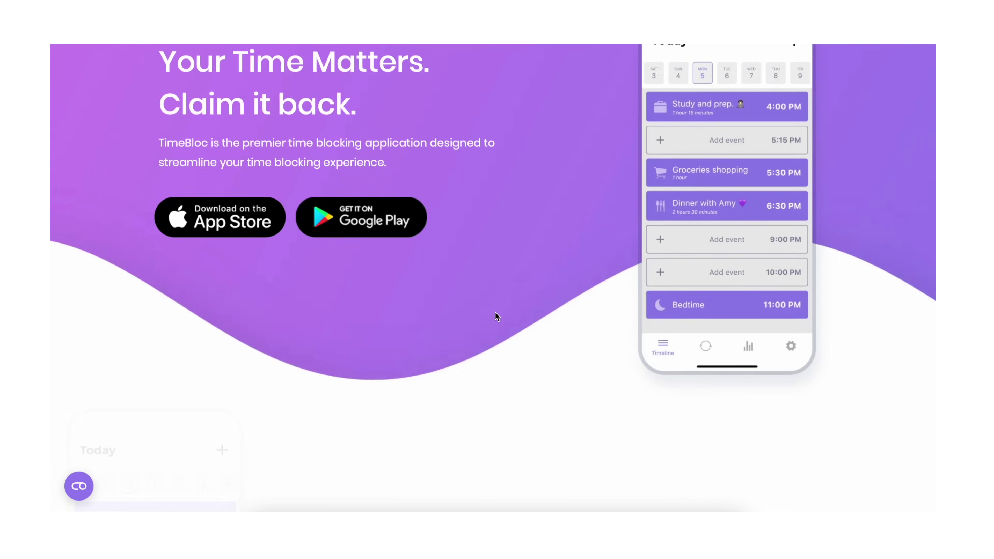
Step: Scroll the TimeBloc page past Plan Your Day down to the Daily Routines section
scroll(495, 313, "down", 8)
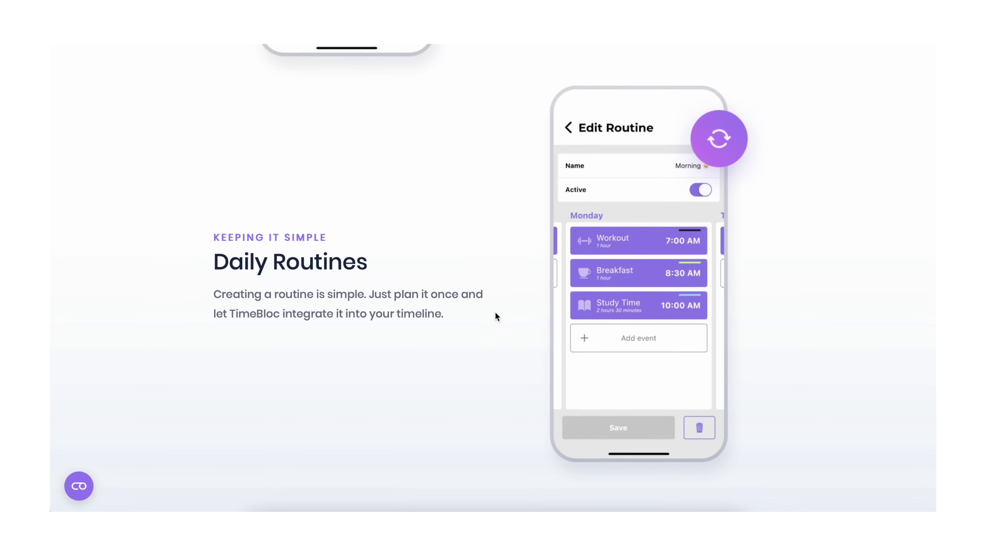
scroll(496, 314, "down", 8)
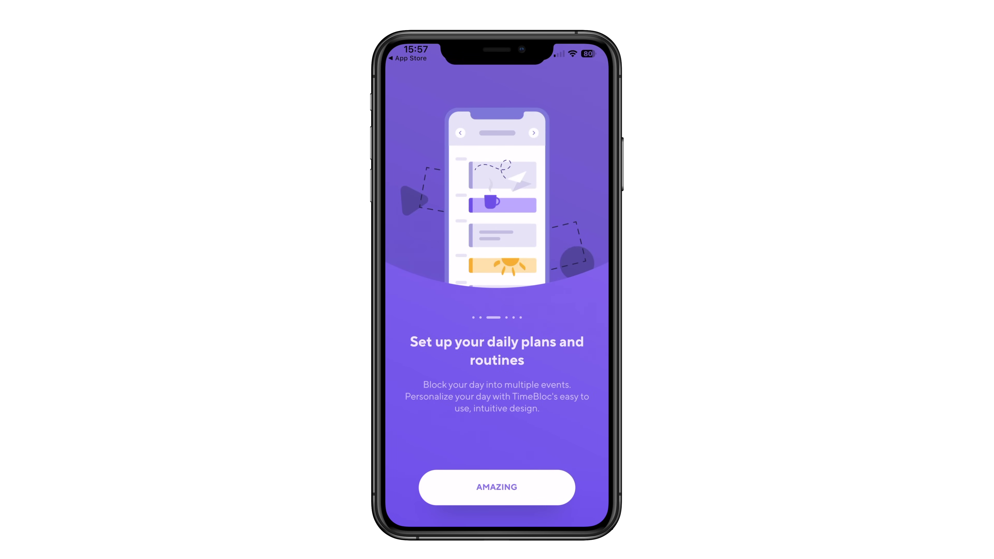
Step: Include the Família and Personal calendars and create a new routine named 'Morning Routine'
left_click(568, 329)
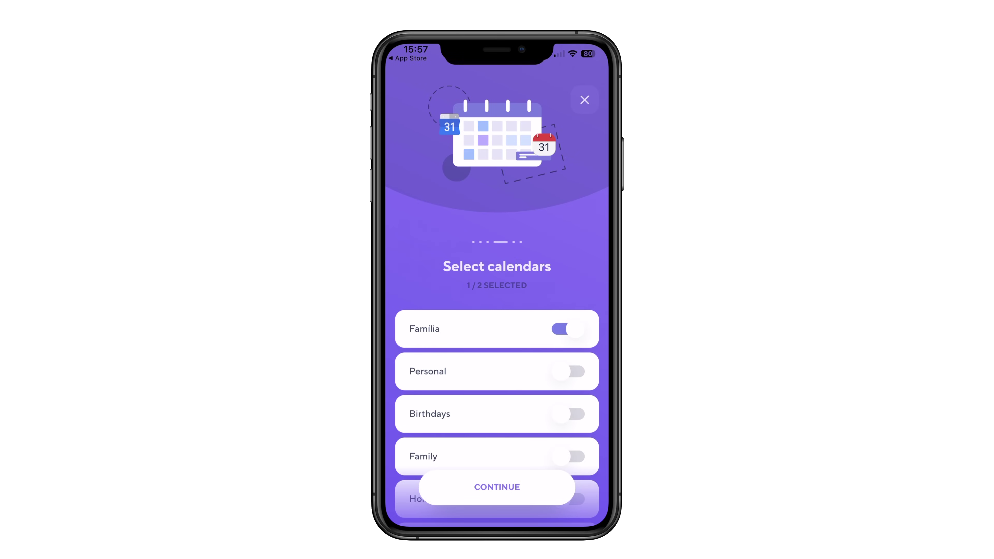
left_click(568, 371)
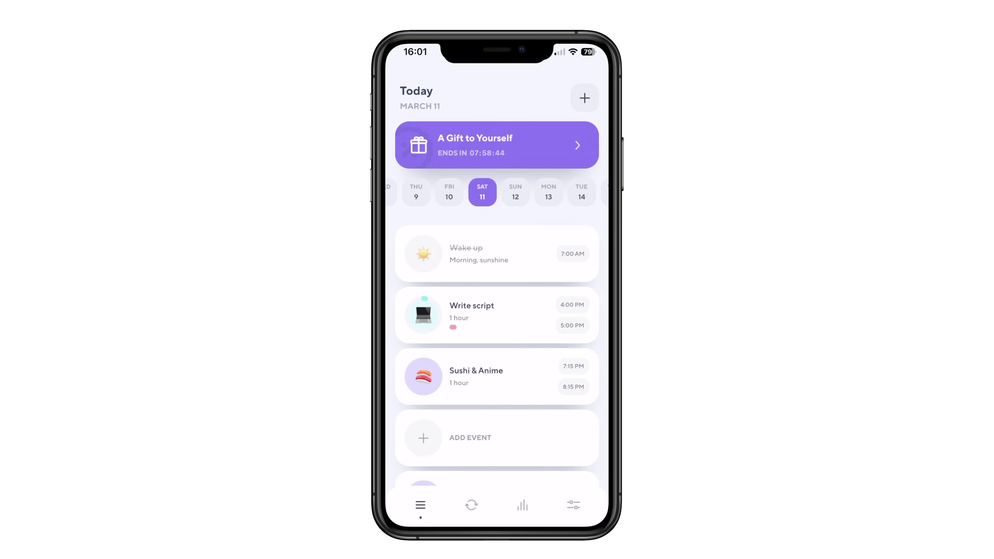
left_click(471, 505)
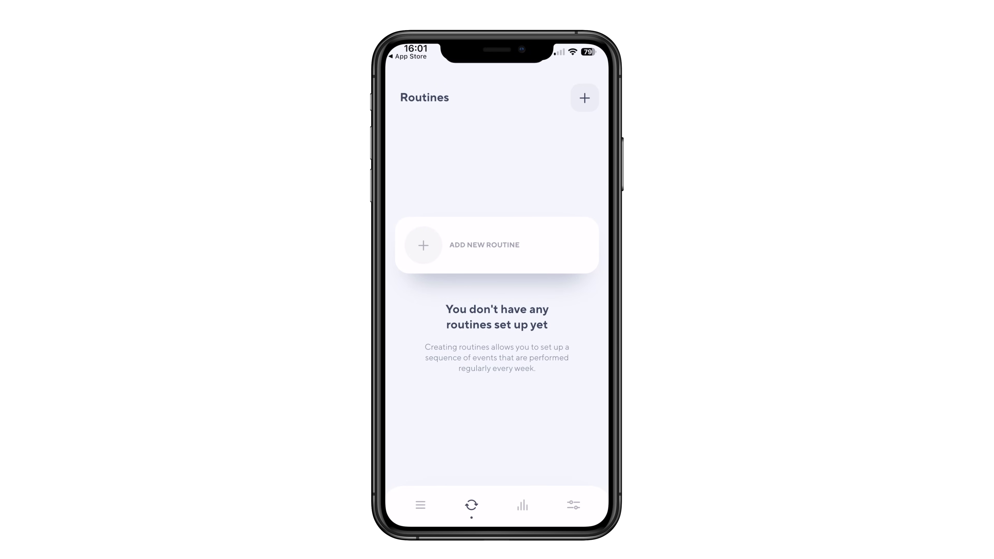
left_click(484, 244)
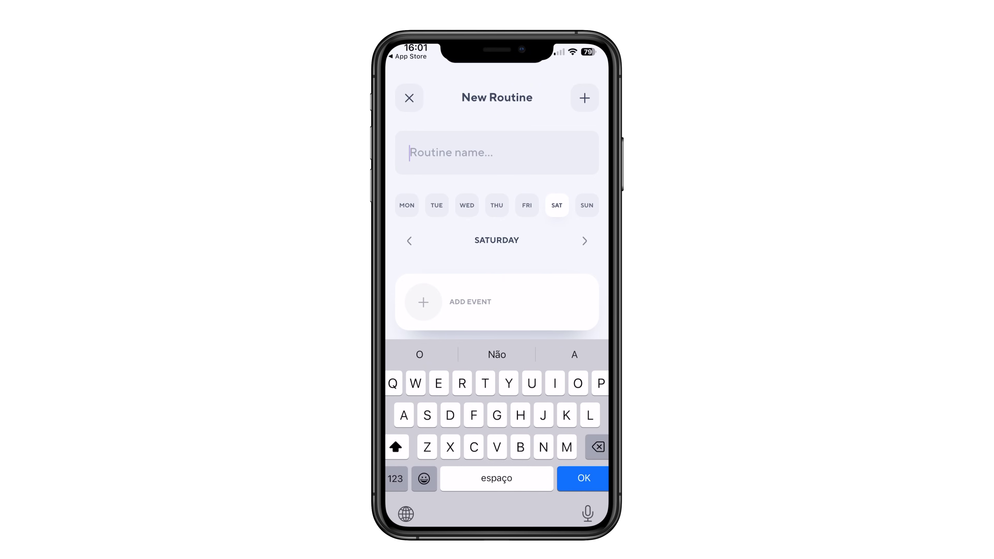
type("Morning Ro")
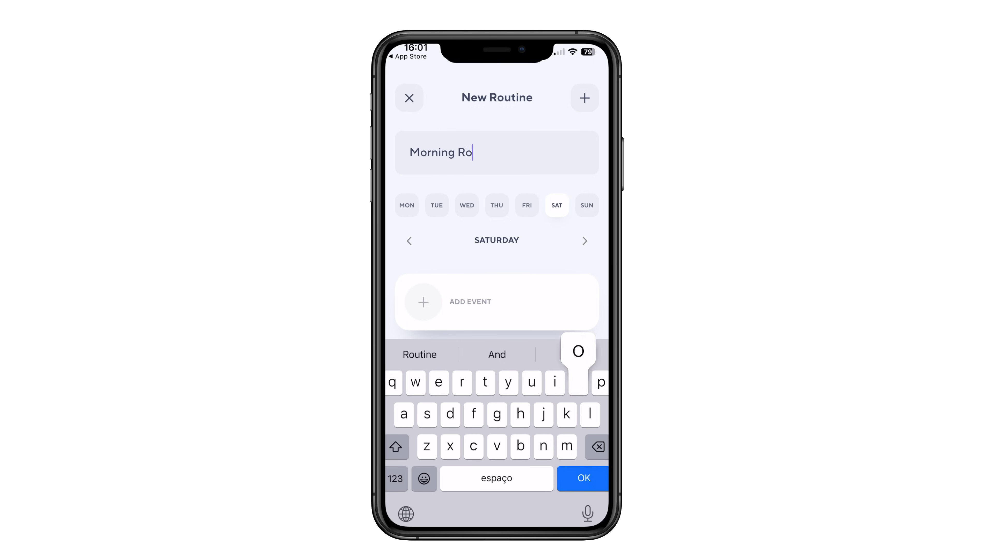
type("utine")
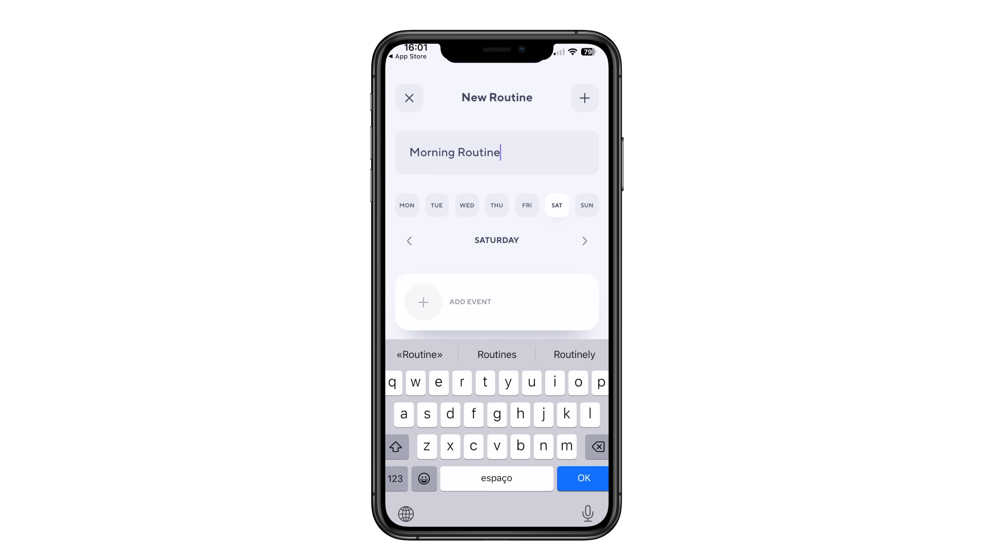
key("Return")
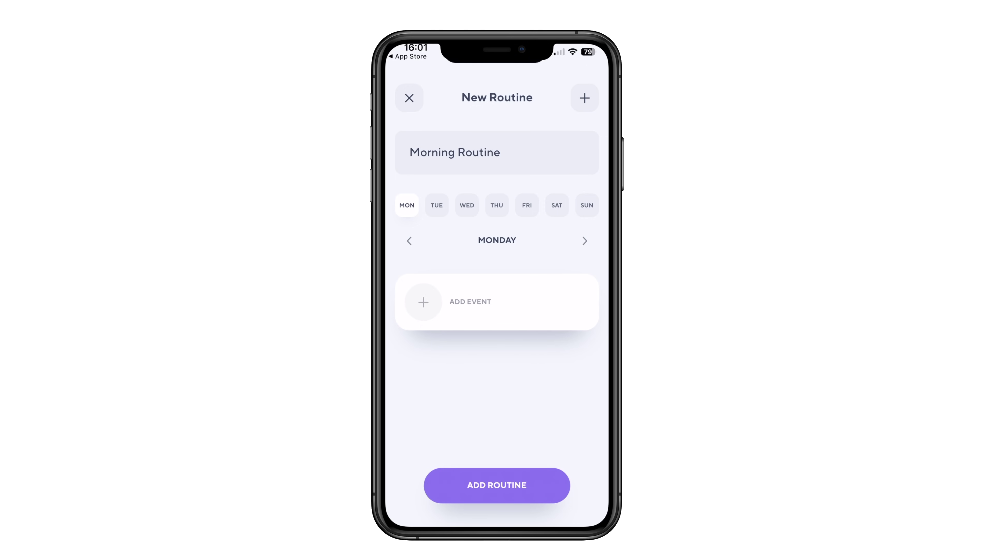
Step: Add a 15-minute Meditate event with a light-green leaf icon to the routine
left_click(470, 302)
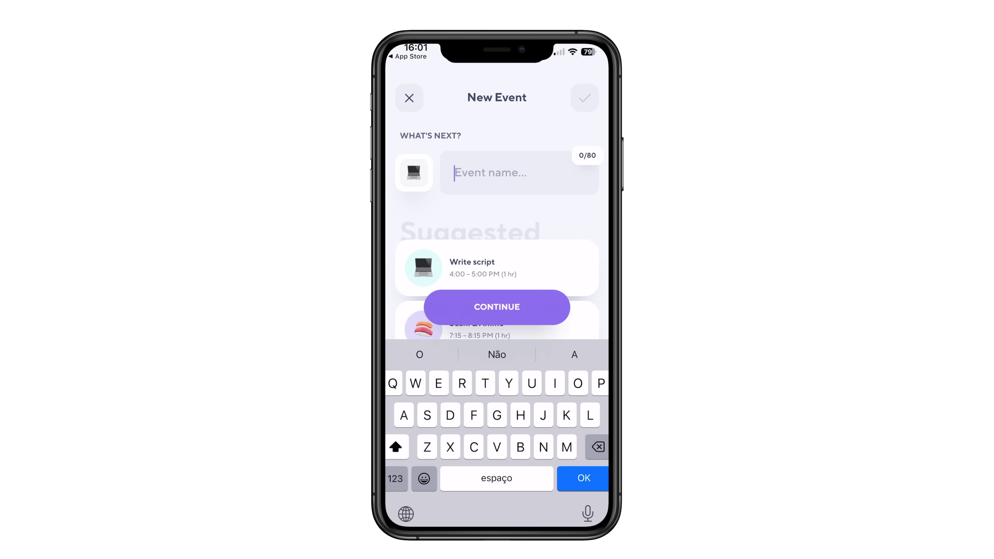
type("Meditste")
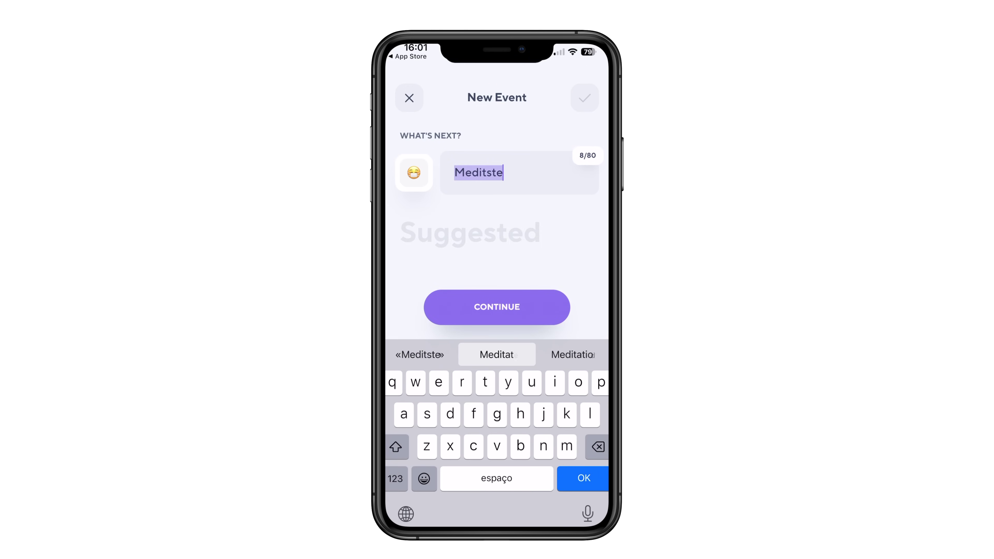
left_click(497, 354)
left_click(413, 172)
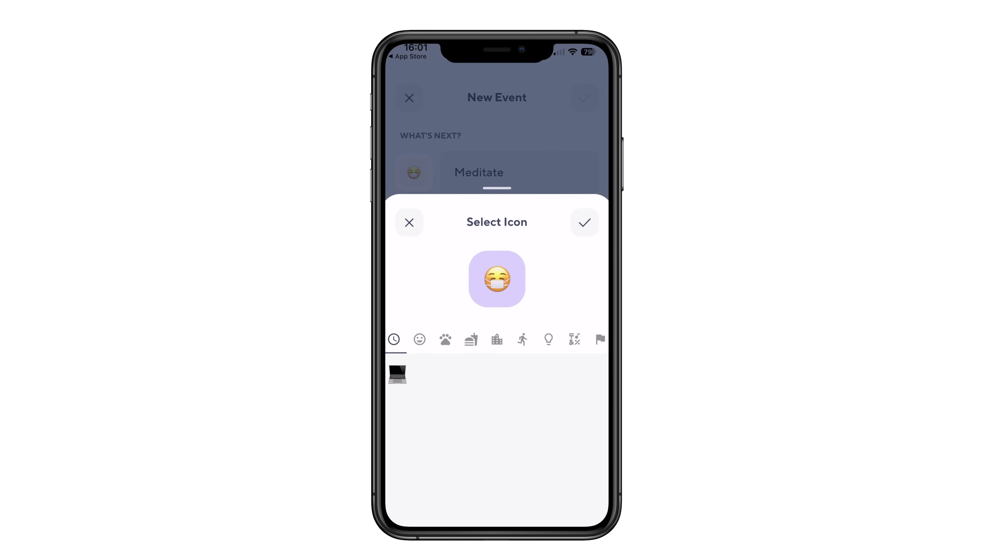
left_click(445, 339)
left_click(596, 449)
left_click(584, 222)
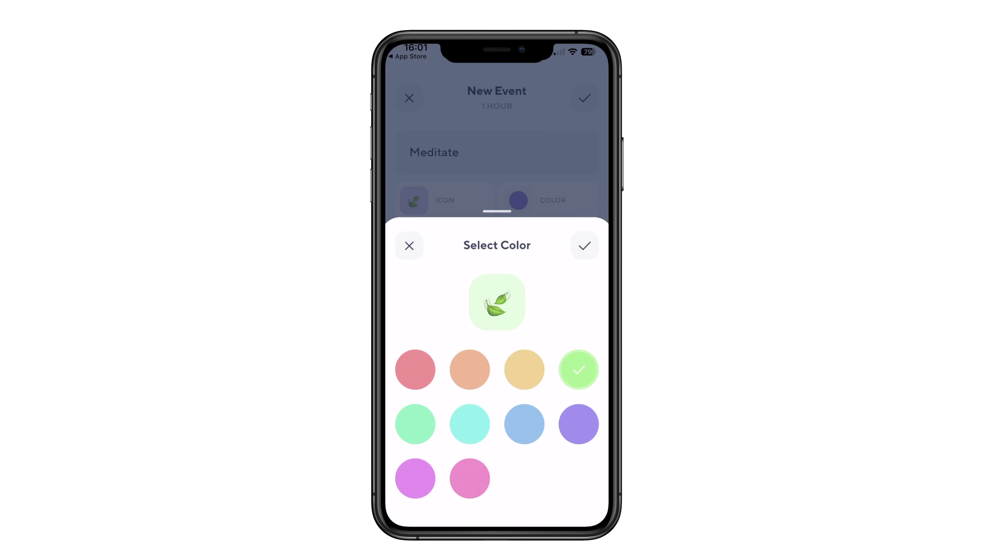
left_click(584, 245)
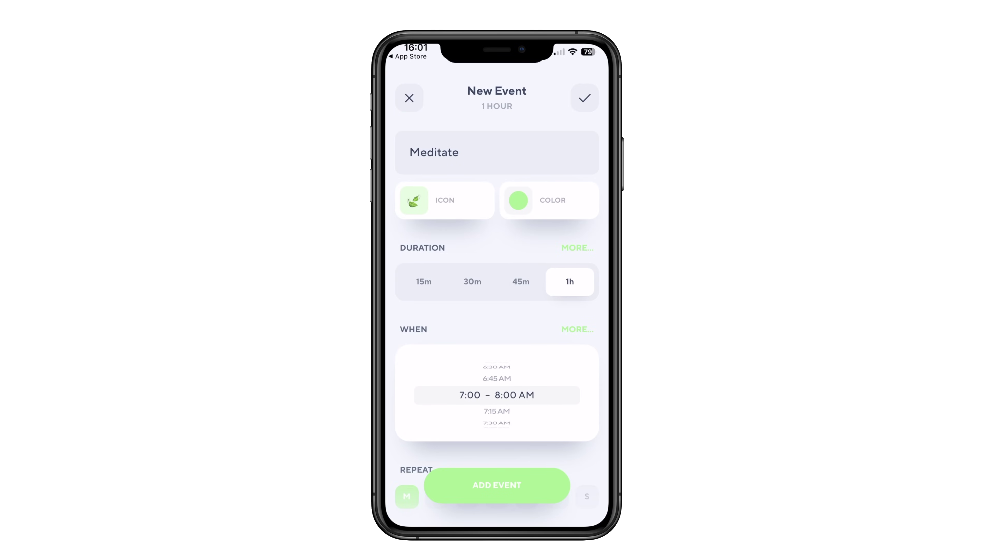
left_click(424, 282)
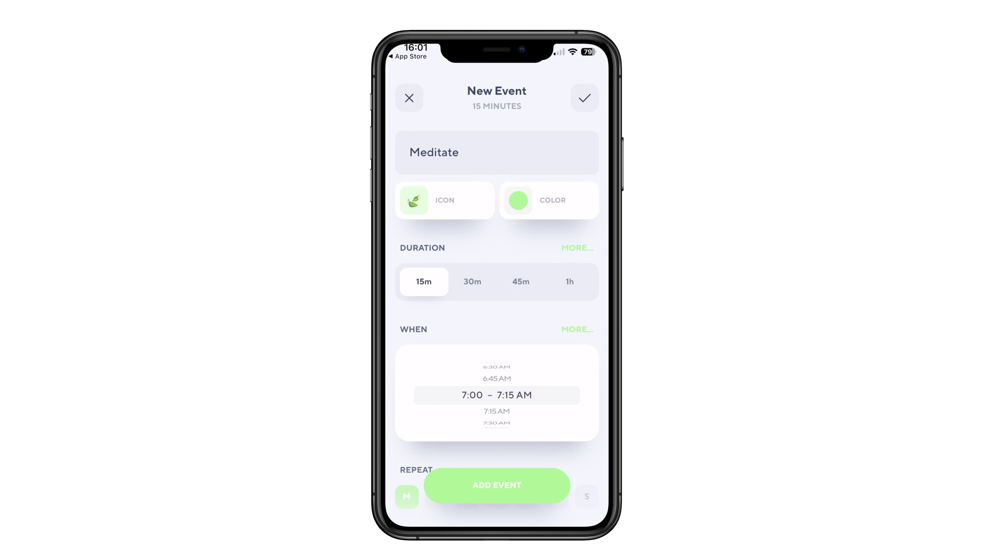
scroll(497, 395, "down", 4)
left_click(496, 486)
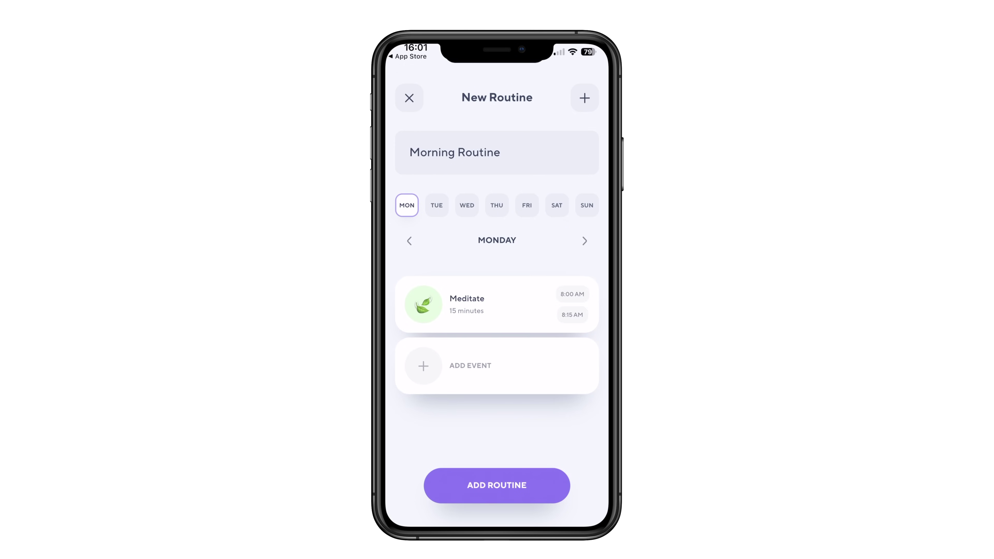
Step: Add a 30-minute Breakfast event to the Morning Routine
left_click(470, 365)
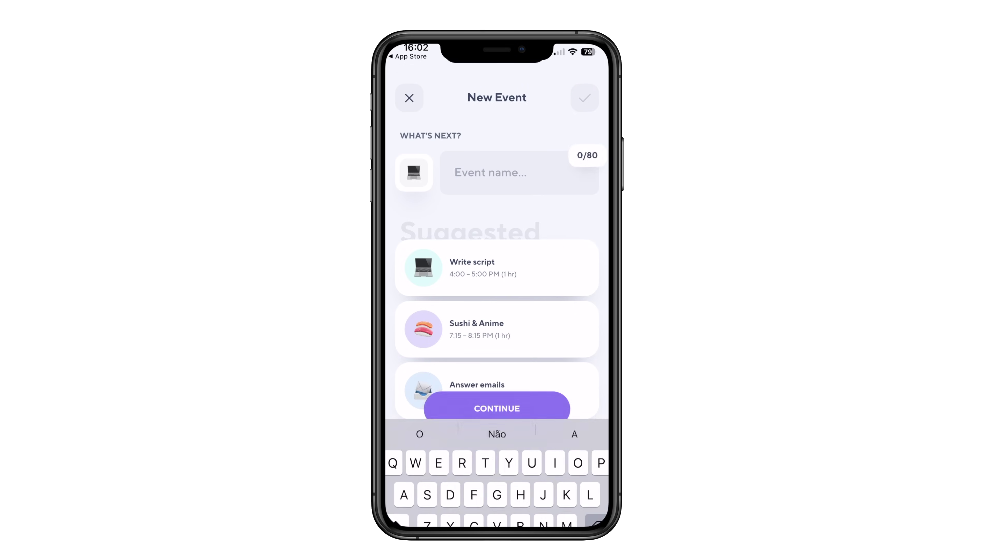
type("Breakfast")
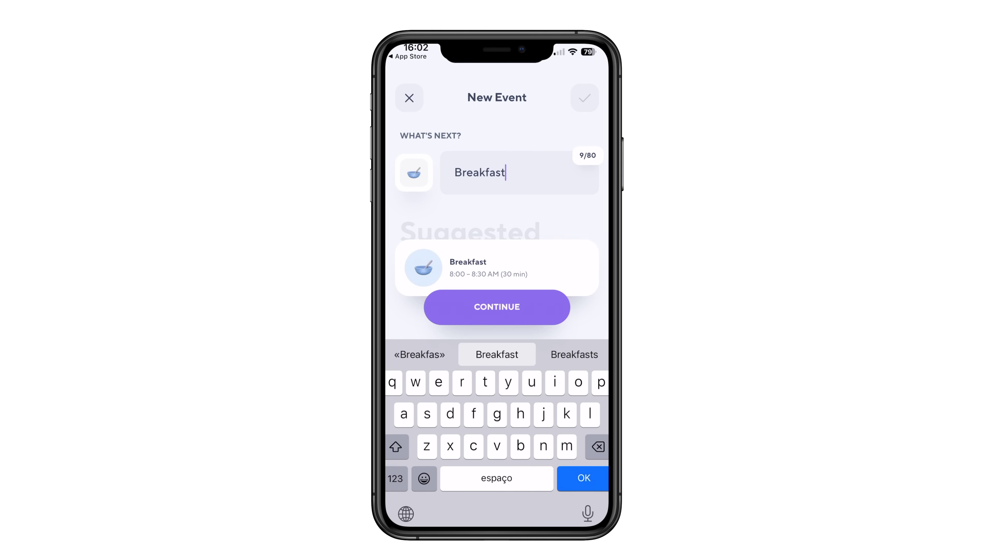
key("Return")
scroll(497, 395, "up", 1)
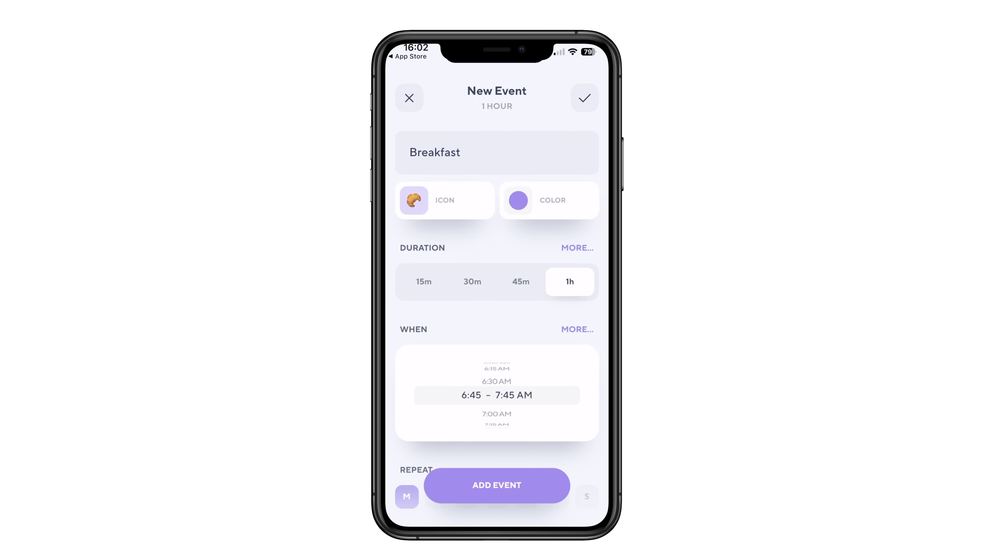
left_click(521, 281)
left_click(472, 282)
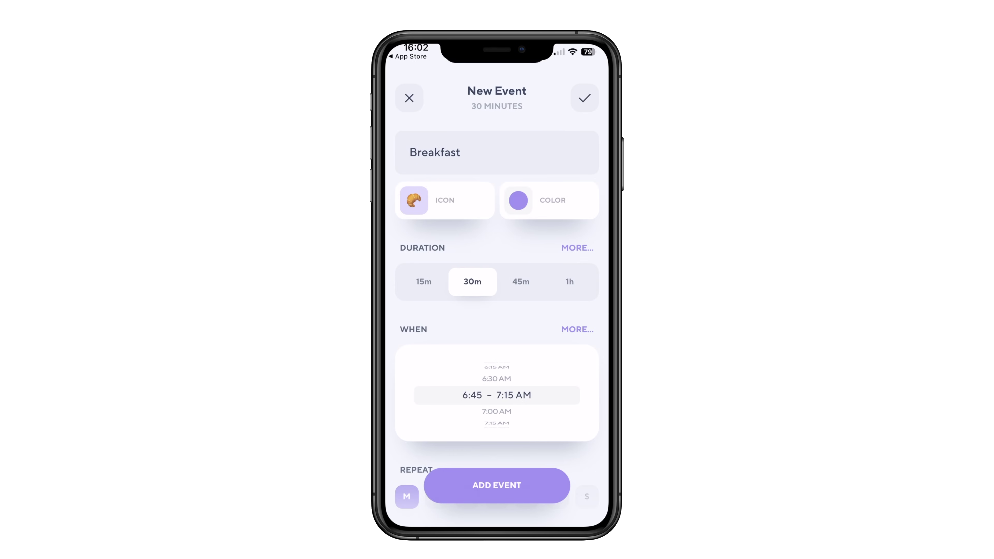
left_click(497, 485)
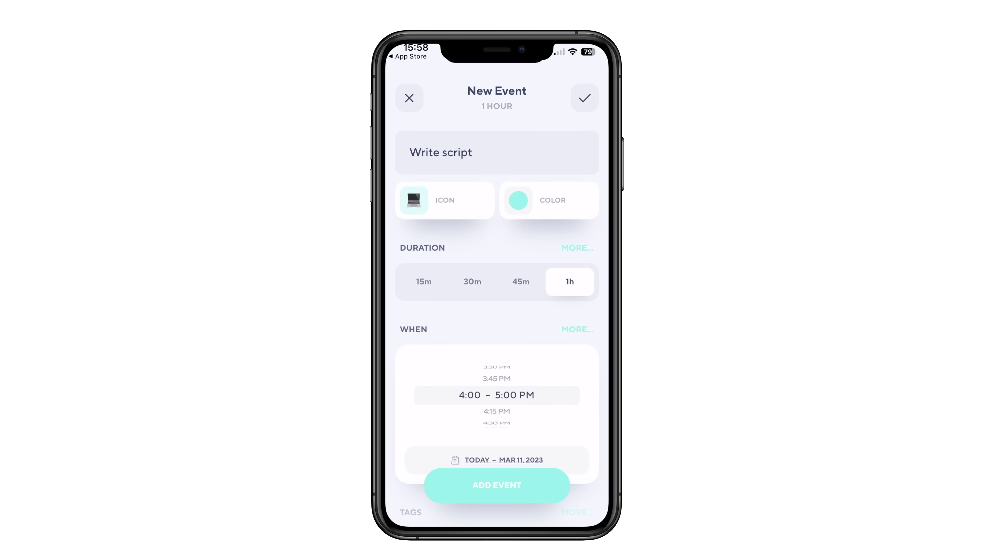
scroll(497, 289, "down", 4)
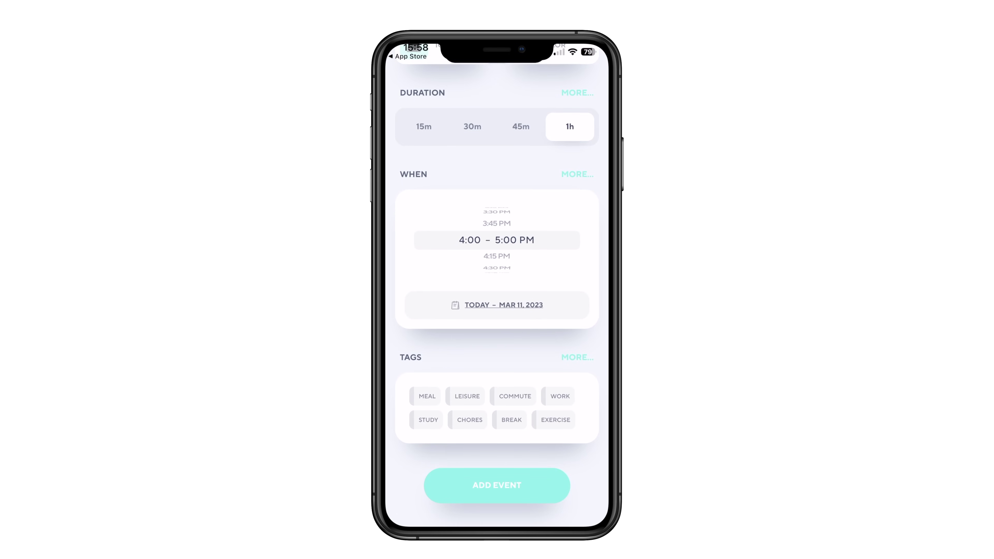
Step: Tag the Write script event as WORK and add it for 4:00–5:00 PM today
left_click(558, 396)
left_click(496, 485)
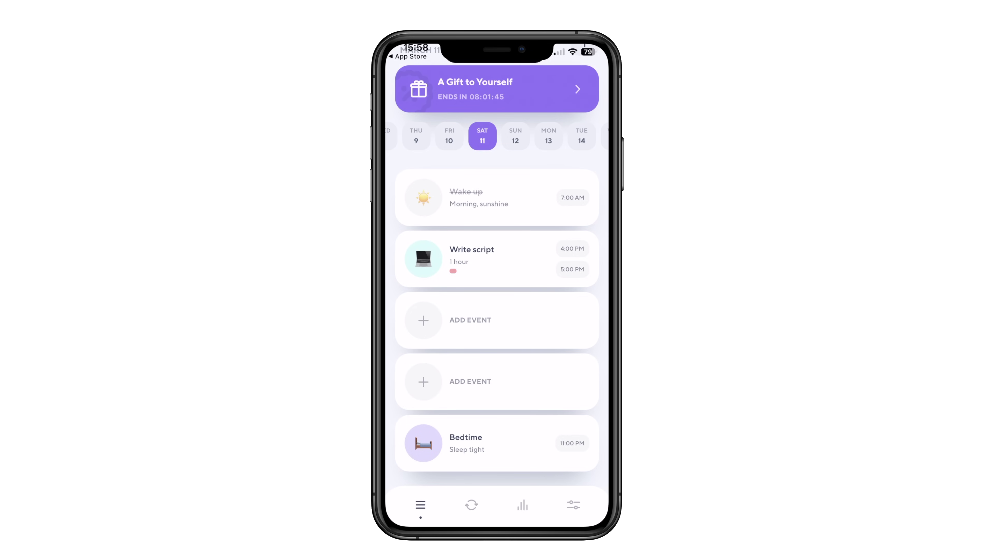
scroll(497, 274, "up", 2)
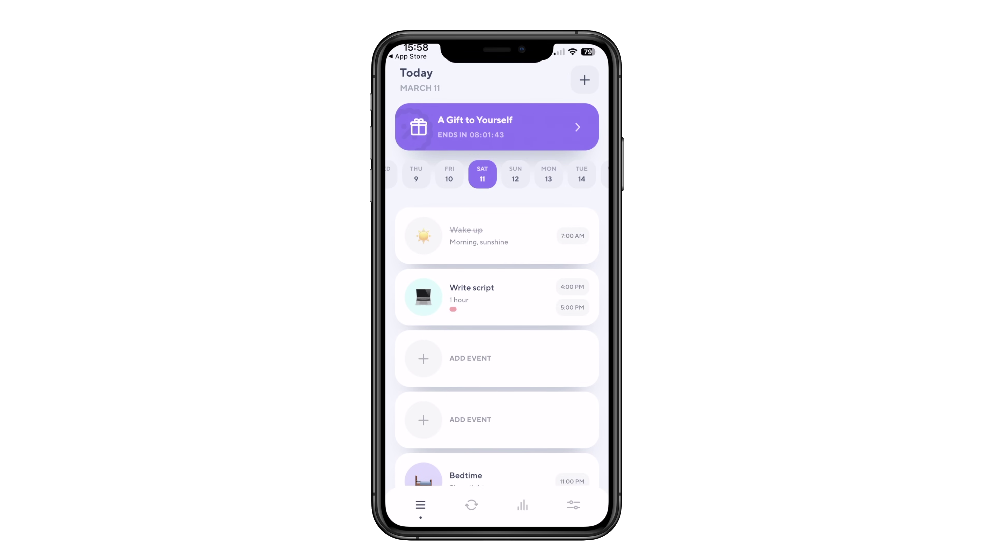
Step: Create a Sushi & Anime event and set its time to 7:15–8:15 PM
left_click(584, 77)
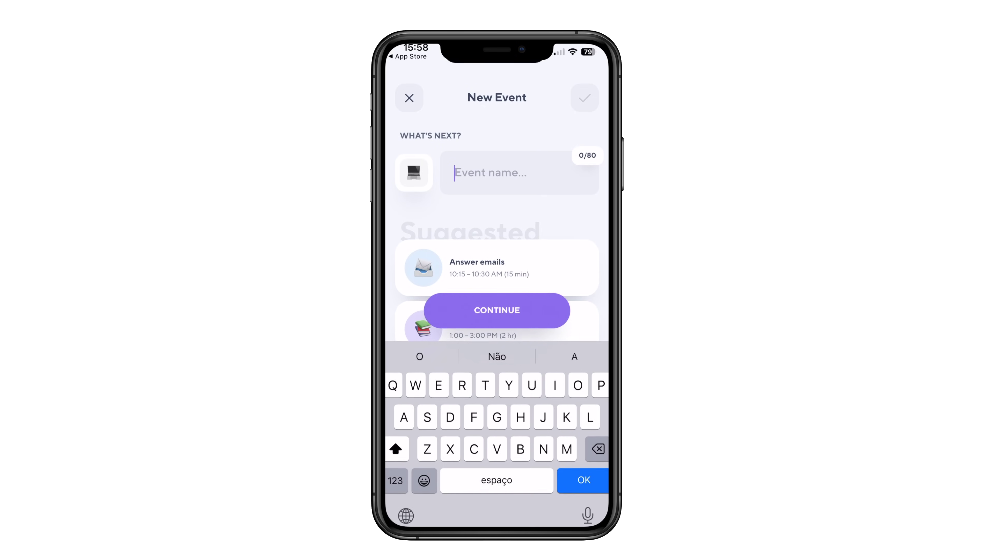
type("Sushi")
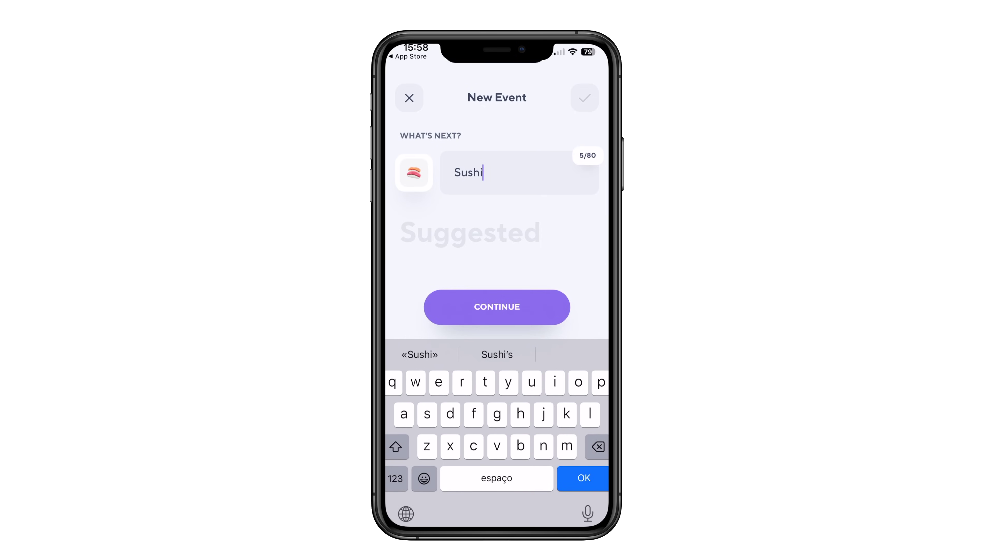
type(" & Anime")
key("Return")
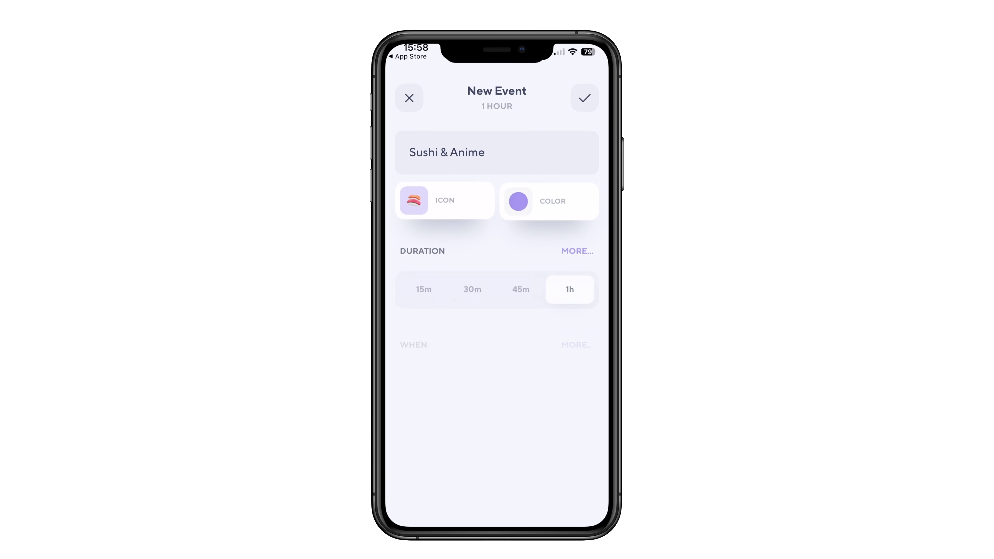
scroll(496, 395, "down", 7)
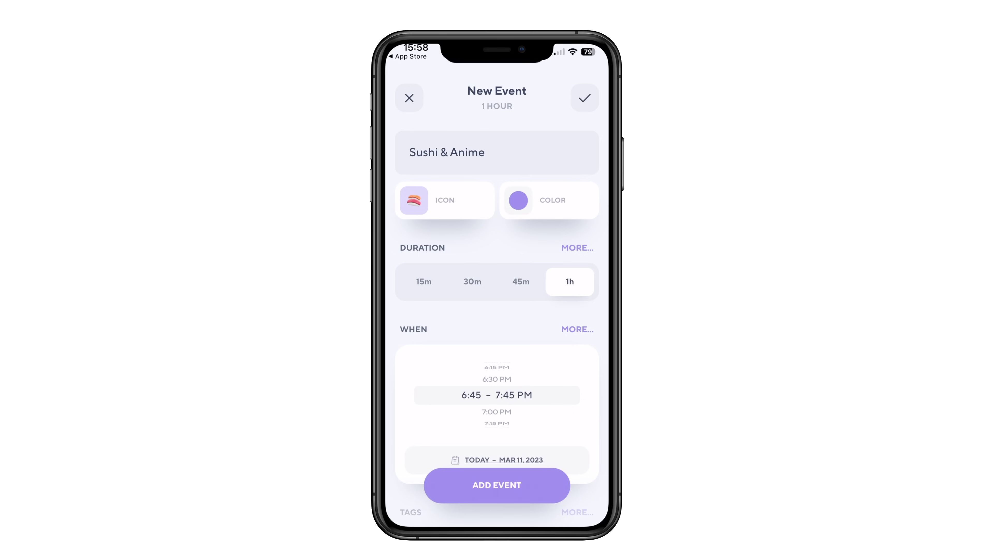
scroll(496, 395, "down", 2)
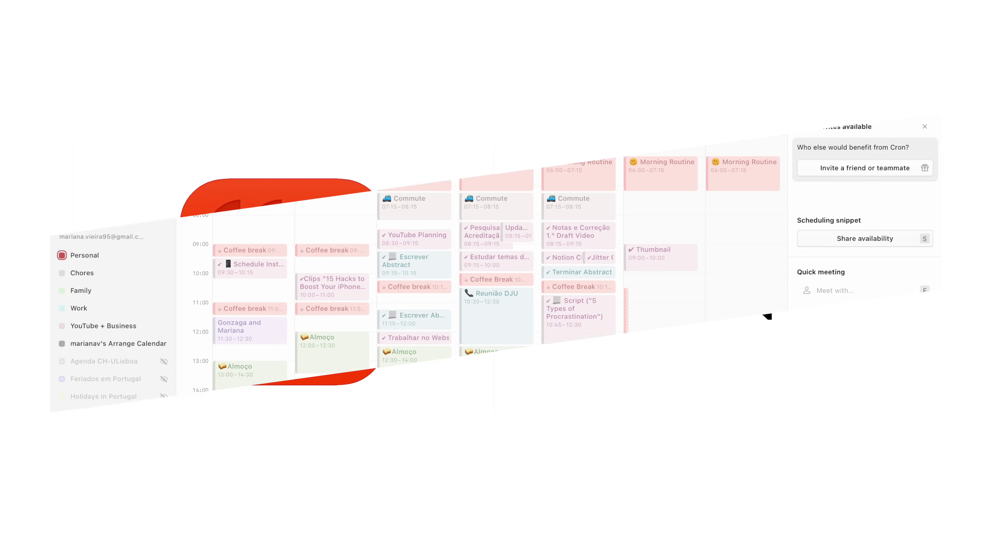
Step: Share availability for Tue May 31, 13:30–16:00, and create the scheduling link
left_click(850, 244)
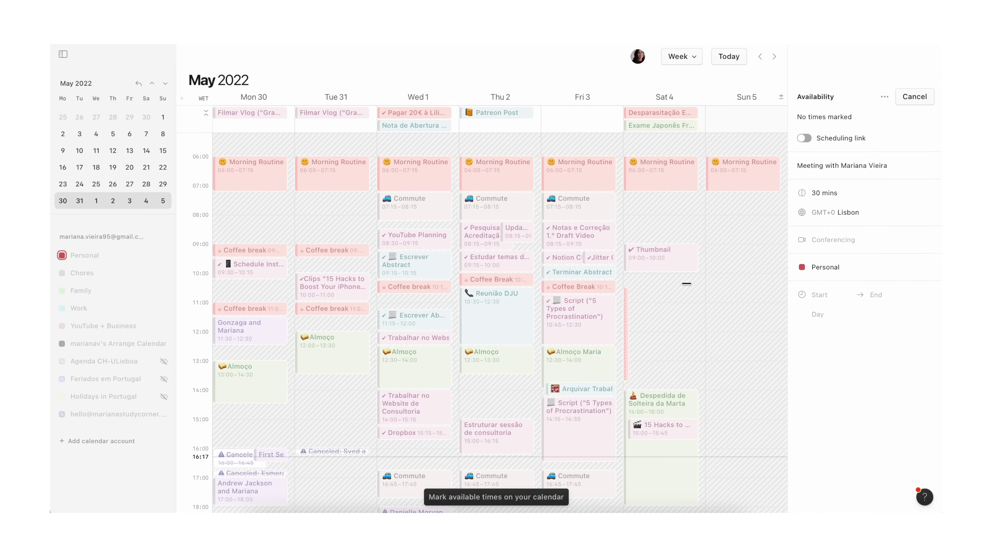
scroll(638, 207, "down", 2)
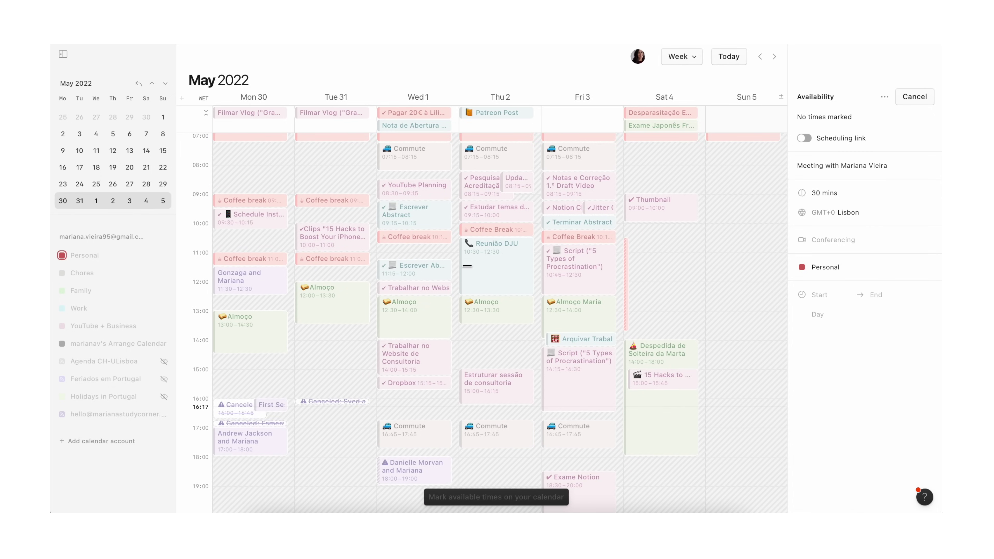
left_click(358, 328)
left_click_drag(356, 350, 355, 398)
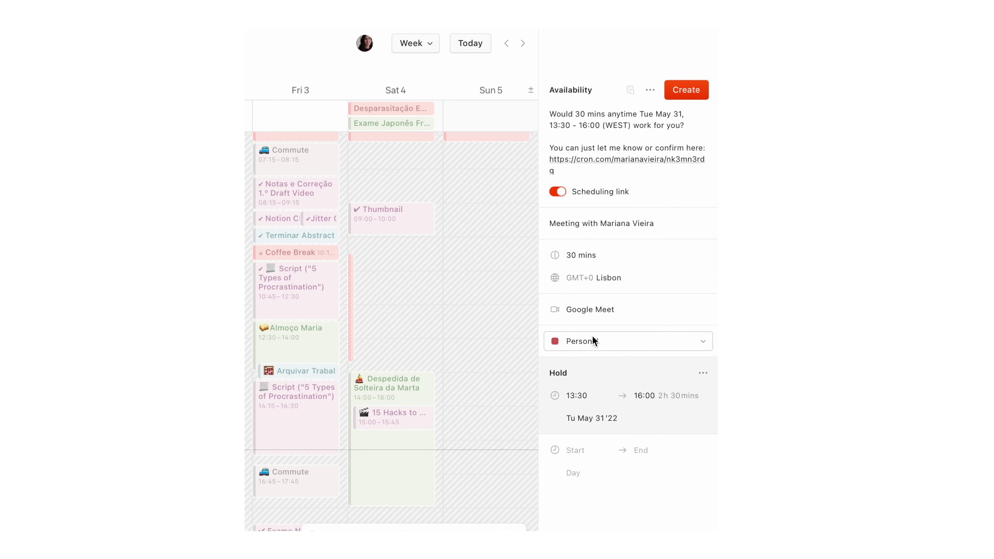
left_click(696, 95)
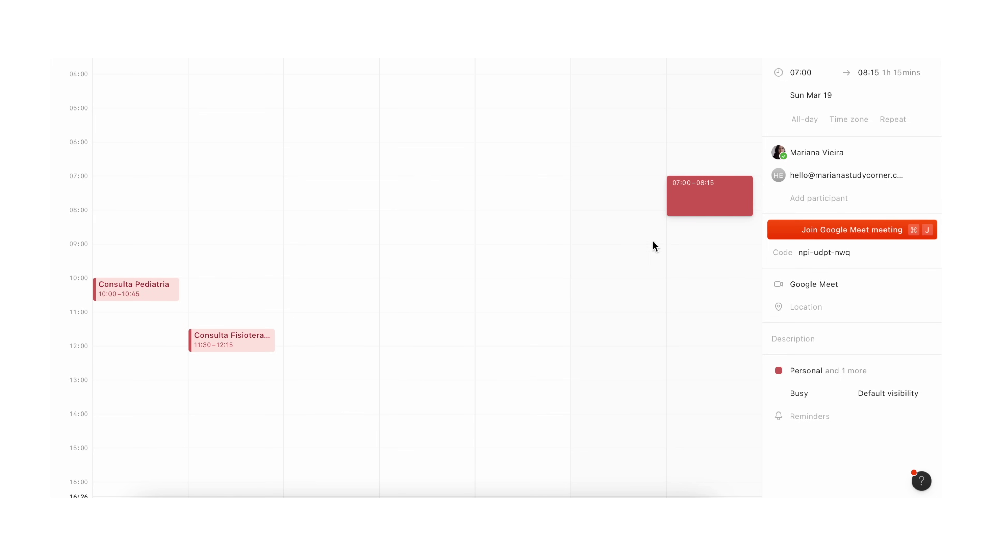
Step: Move the Sunday 07:00 meeting to Thu Mar 16, 10:00–11:15, saving without emailing the guest
left_click_drag(690, 214, 438, 312)
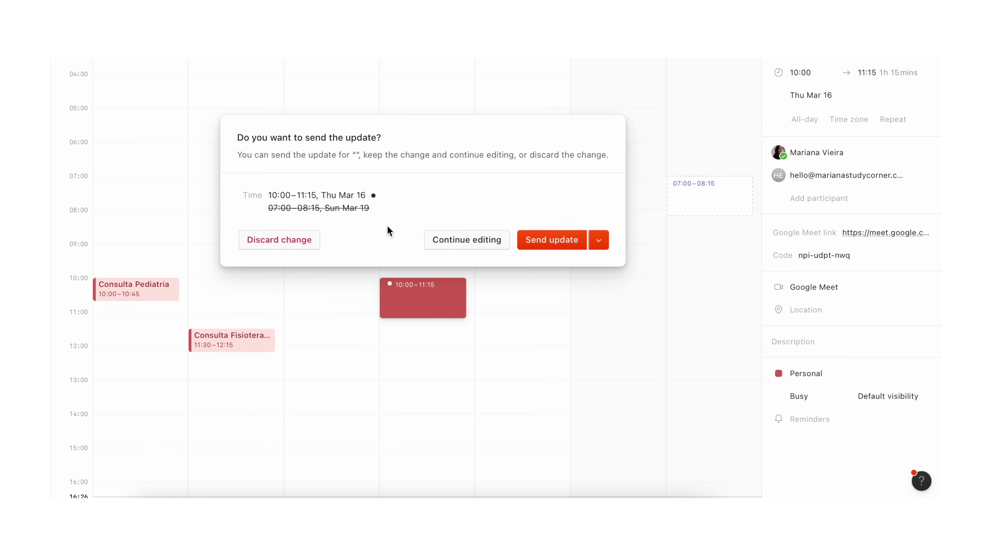
mouse_move(446, 223)
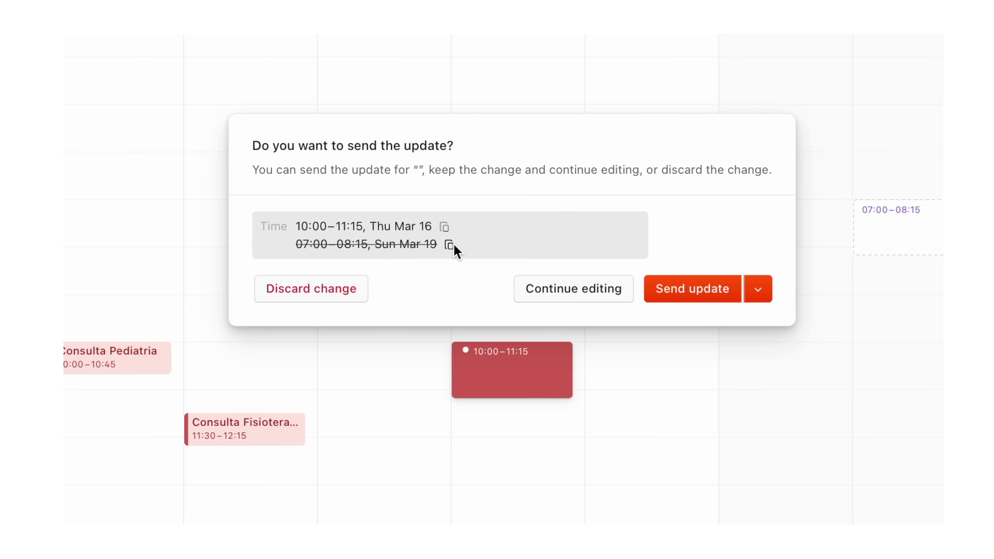
left_click(759, 295)
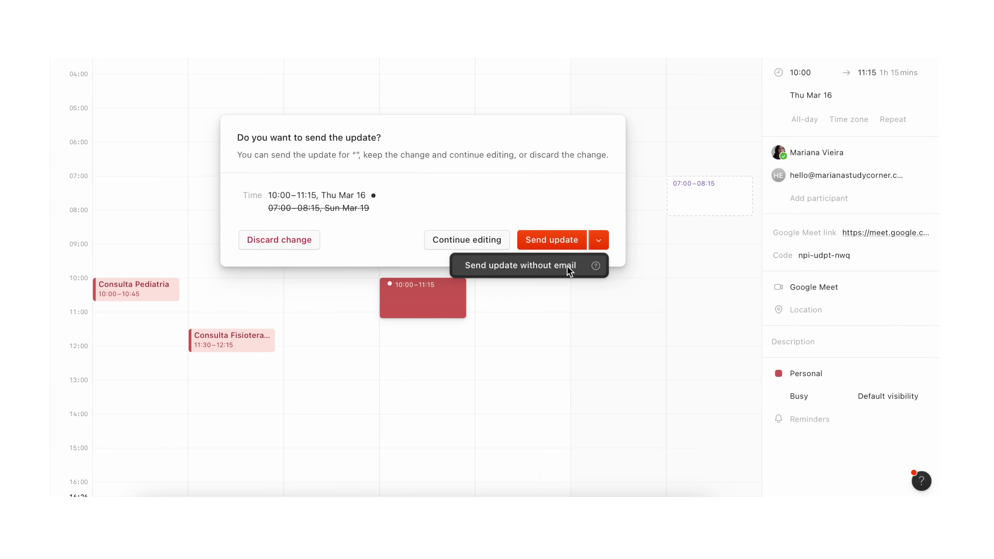
left_click(568, 268)
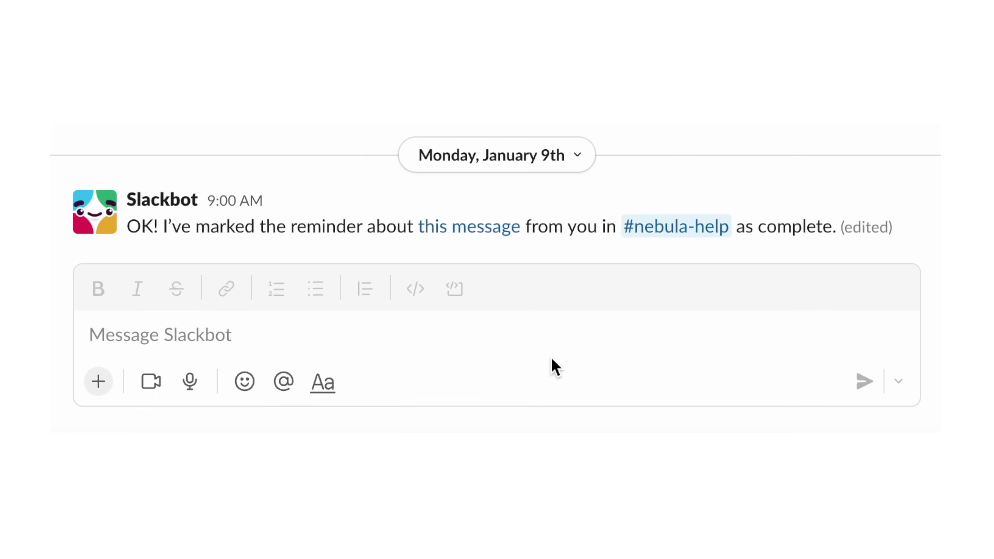
Step: Paste the Cron availability message and scheduling link into the Slackbot message box
left_click(546, 349)
right_click(447, 334)
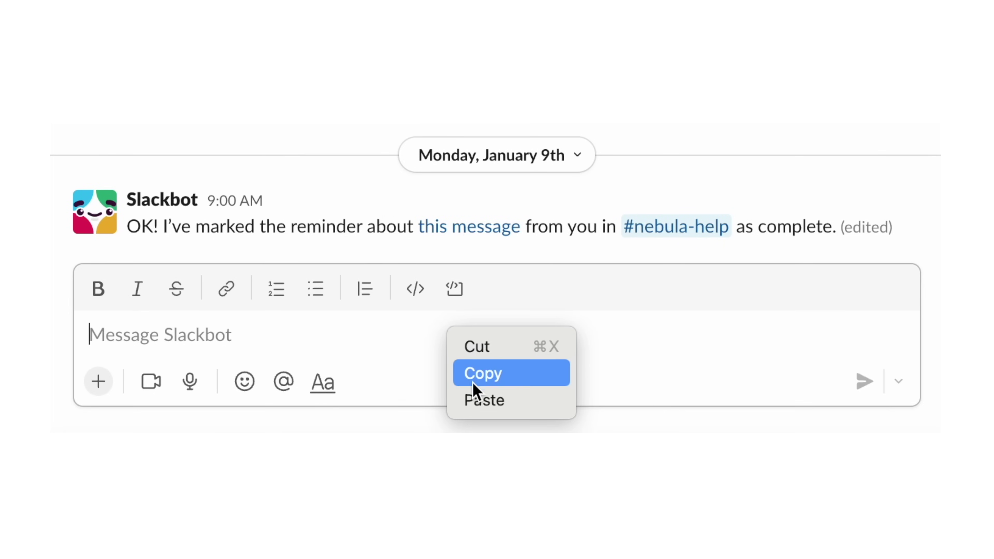
left_click(481, 401)
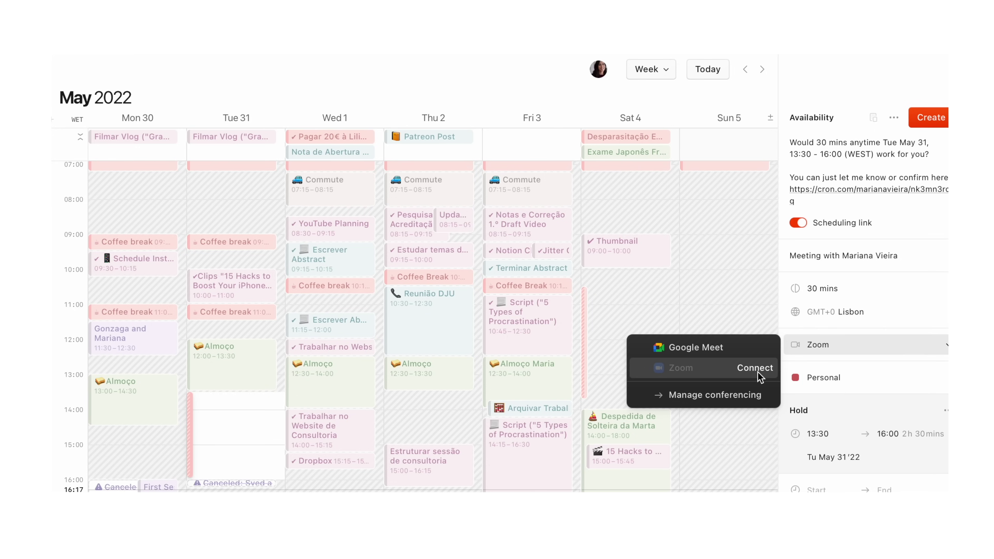
Step: Auto-add Google Meet by default and invite a contact to Sun Mar 19, 07:00–08:15, without email
left_click(747, 349)
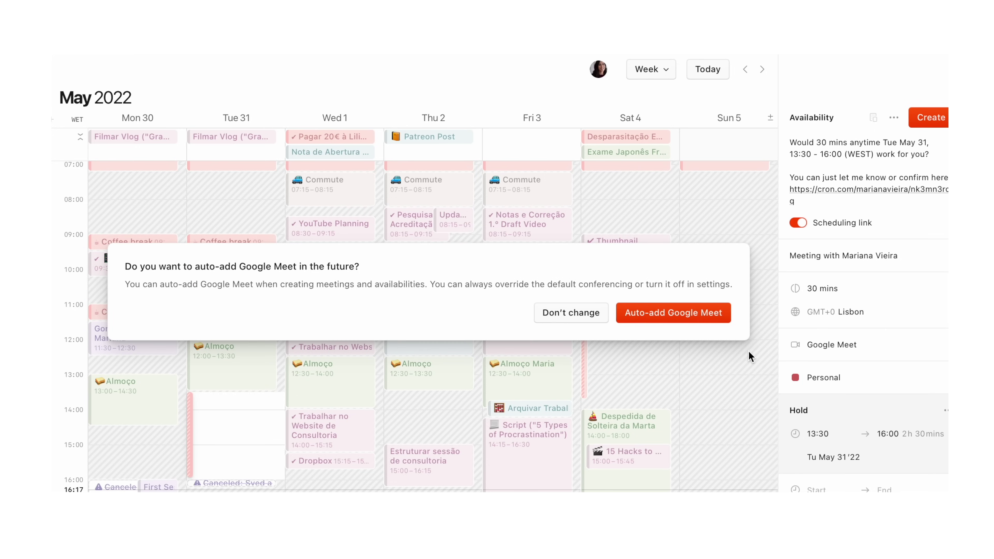
left_click(719, 312)
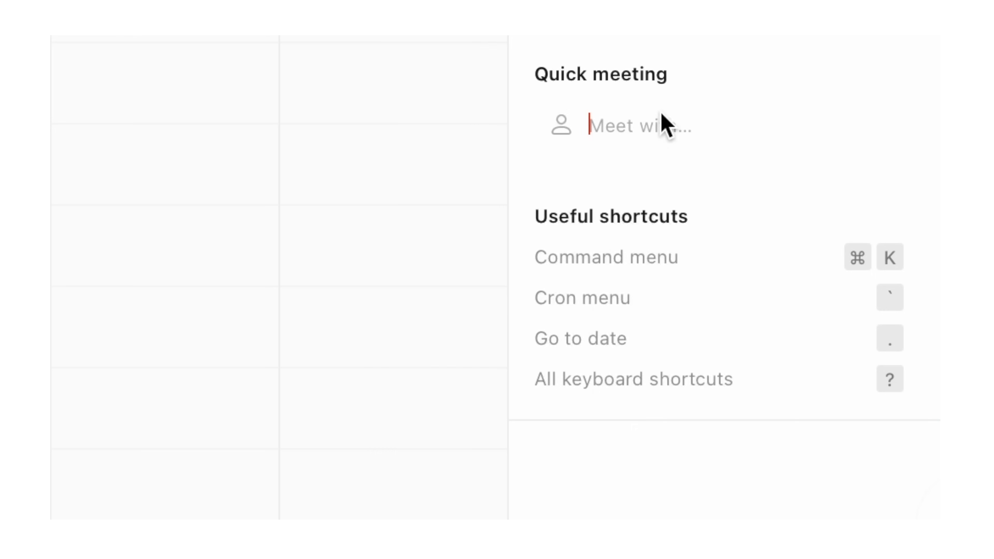
left_click(659, 116)
type("hello")
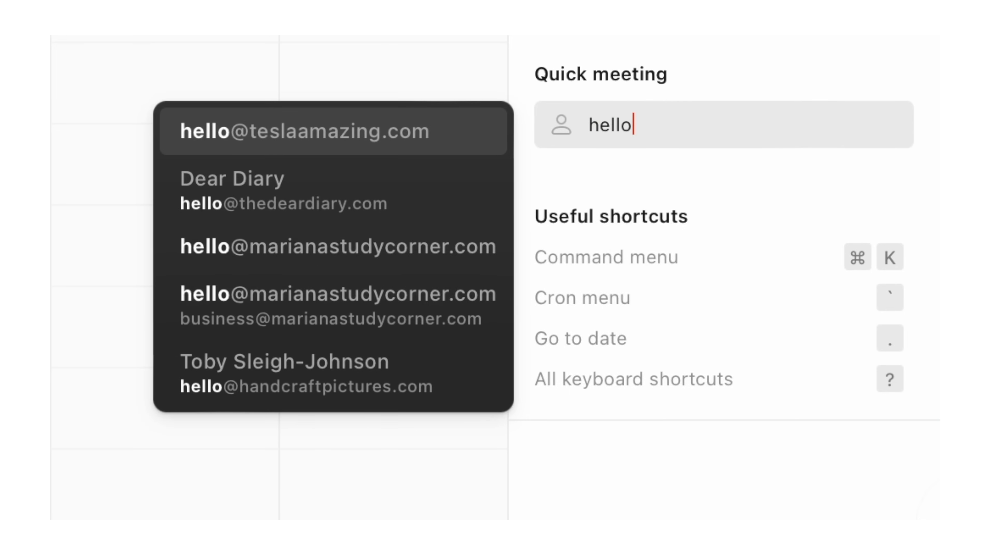
left_click(379, 259)
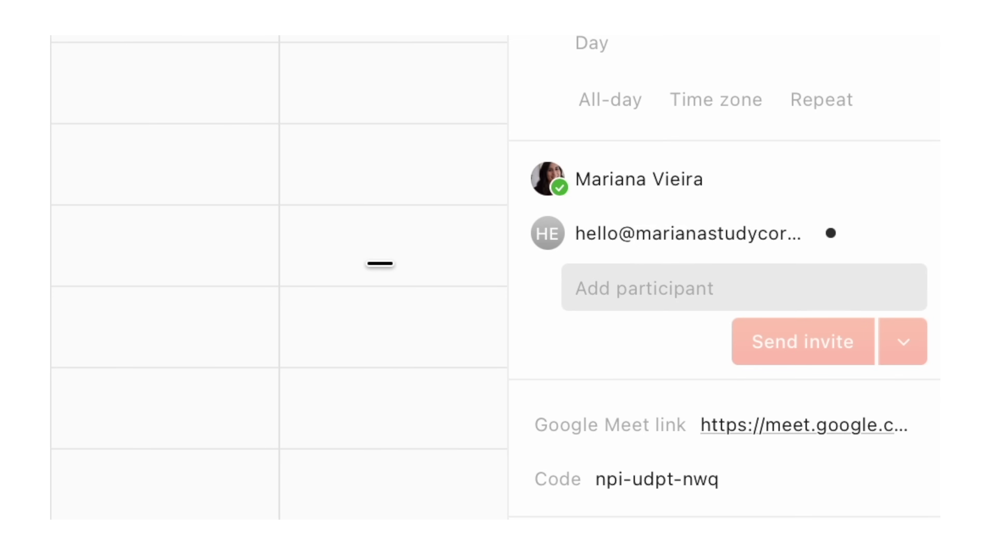
left_click_drag(370, 139, 378, 230)
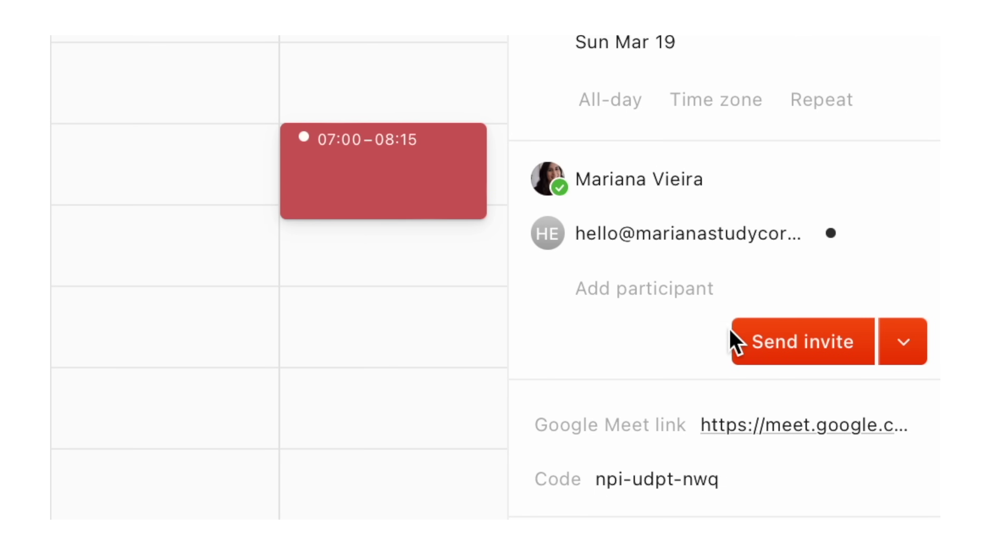
left_click(919, 340)
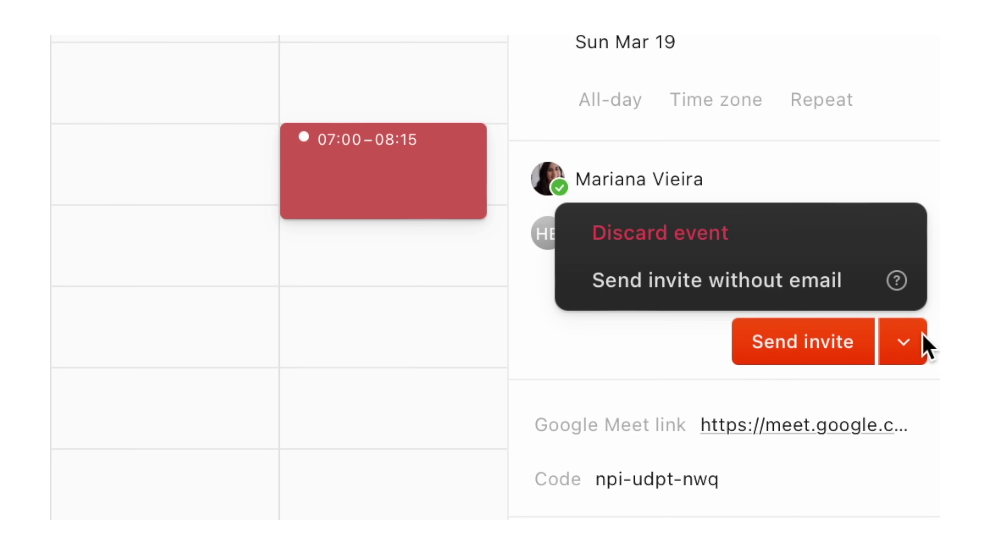
left_click(791, 293)
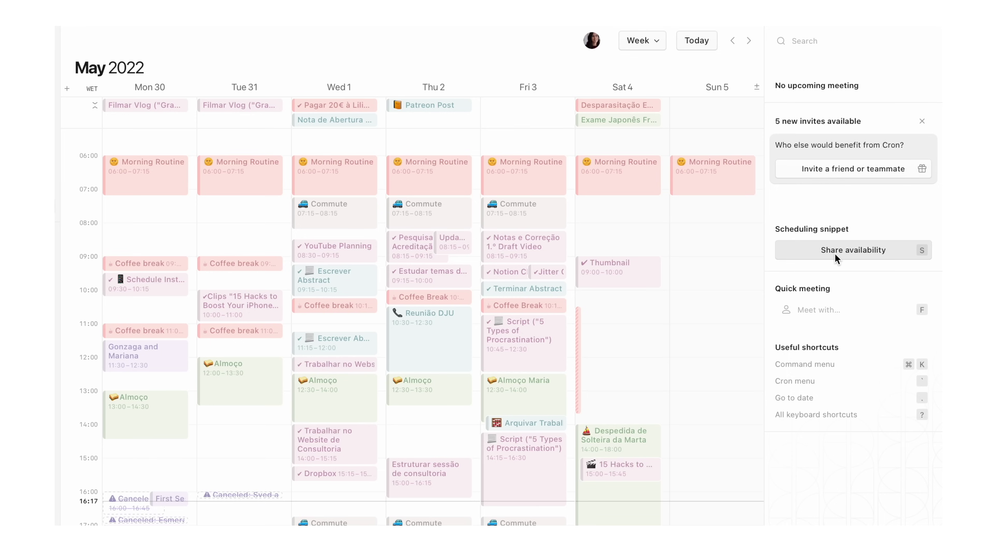
Step: Offer a hold on Tuesday 31 May from 13:30 to 16:00 as available time
left_click(835, 254)
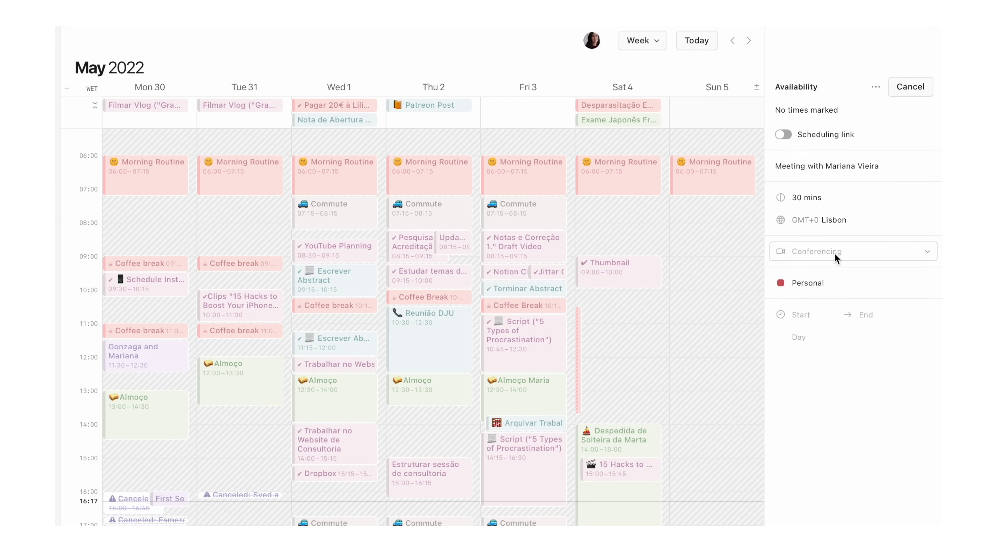
scroll(594, 213, "down", 3)
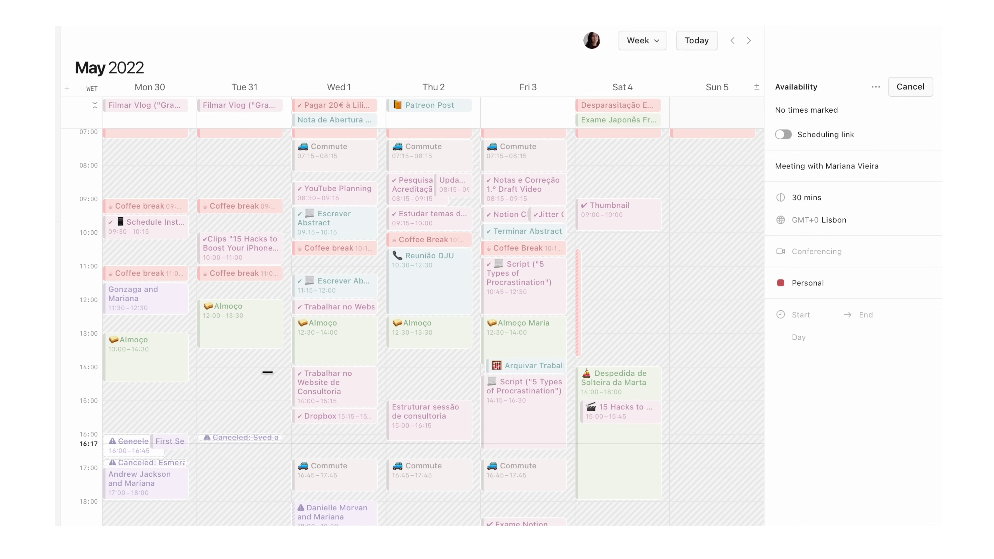
left_click_drag(268, 372, 267, 426)
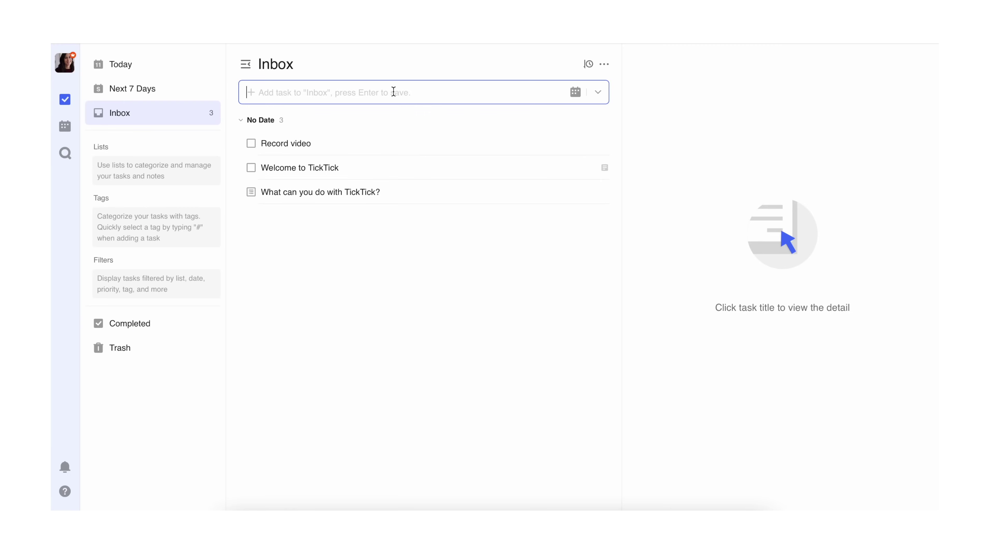
Step: Add the Record screenrecordings and Record voiceover tasks to the Inbox
type("Record")
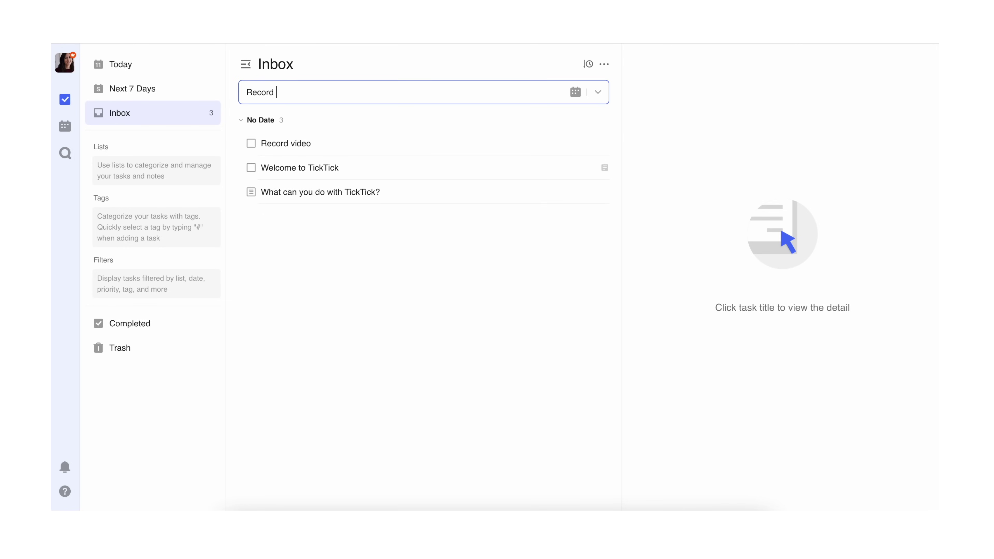
type(" screenrecordings")
key("Return")
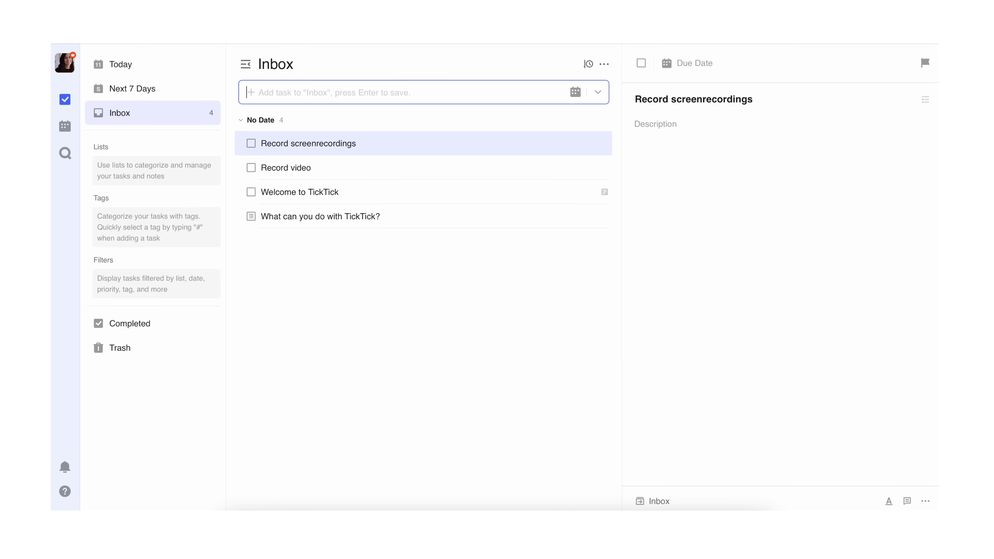
type("Wecord voiceover")
key("Return")
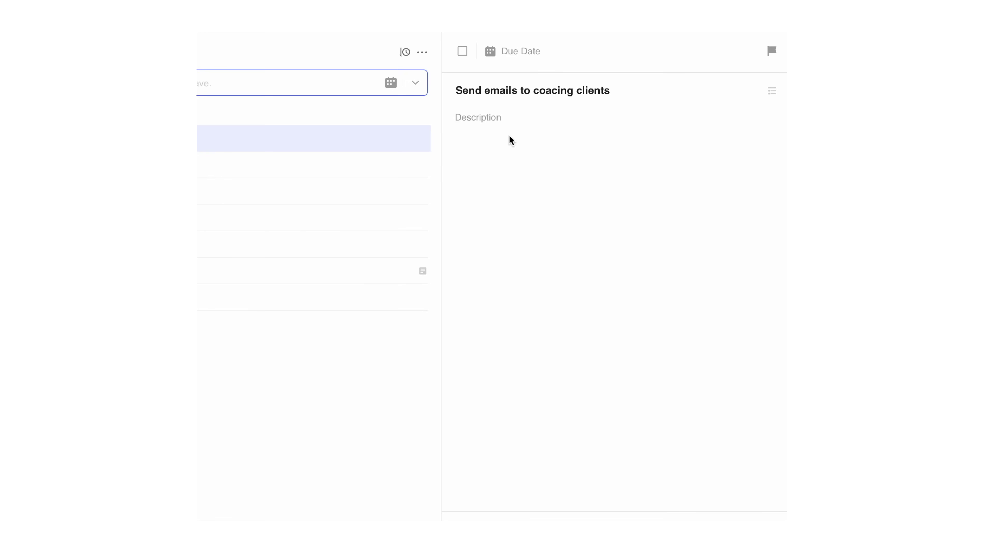
Step: Give the Send emails to coacing clients task a due date of 14 March
left_click(688, 125)
left_click(526, 54)
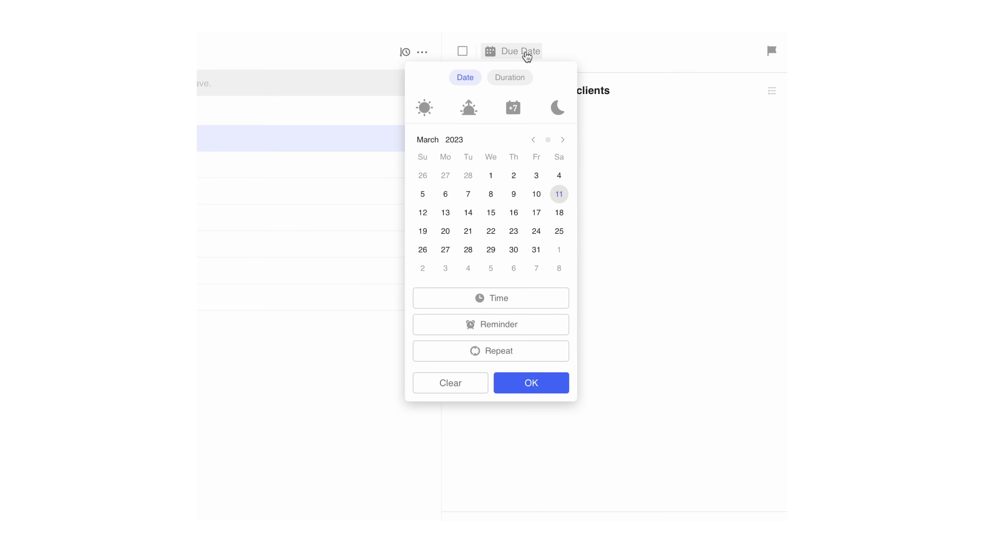
left_click(468, 212)
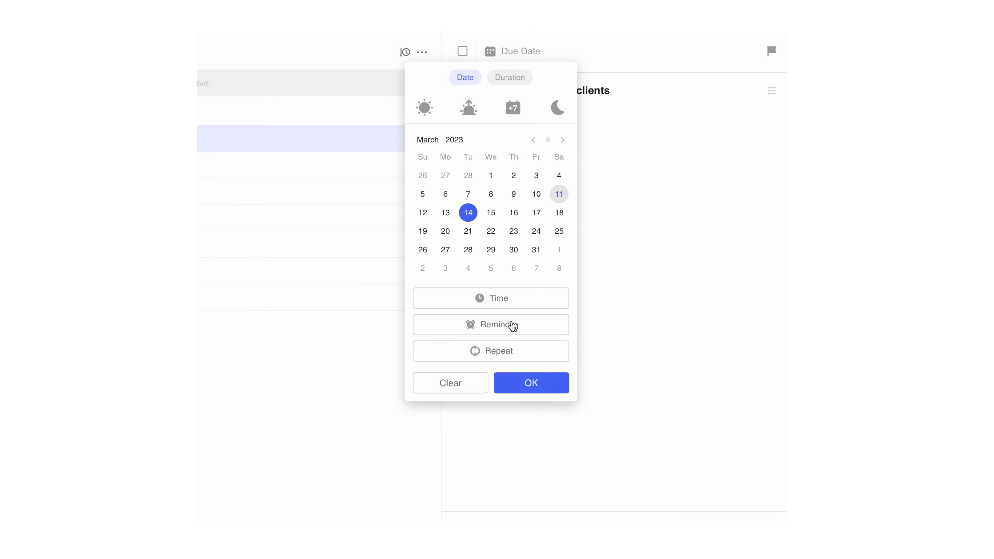
left_click(520, 386)
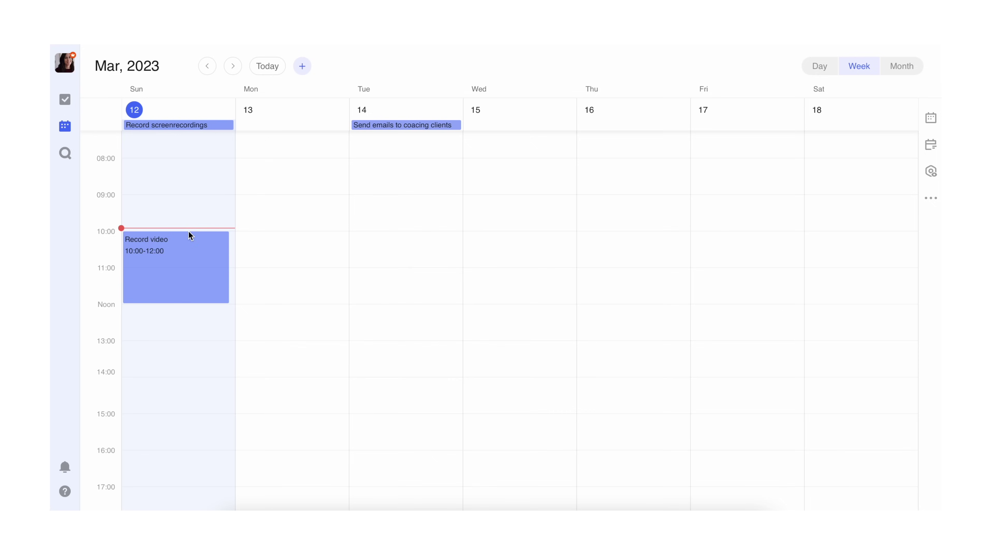
Step: Shift Record video to 10:45–12:45 and add Write script for video at 10:00–10:45 Sunday
left_click_drag(192, 226, 192, 258)
left_click_drag(211, 218, 210, 240)
type("Write")
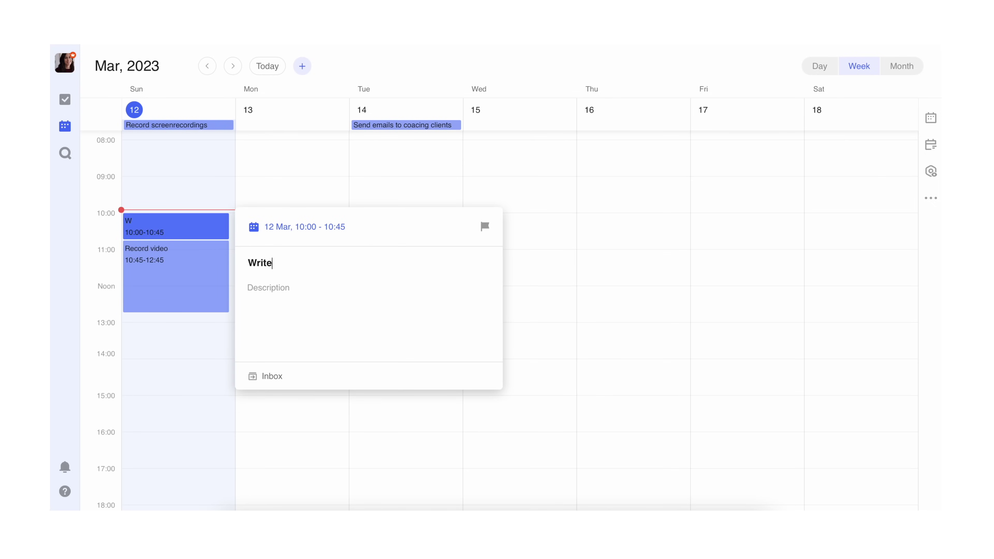
type(" script for video")
key("Return")
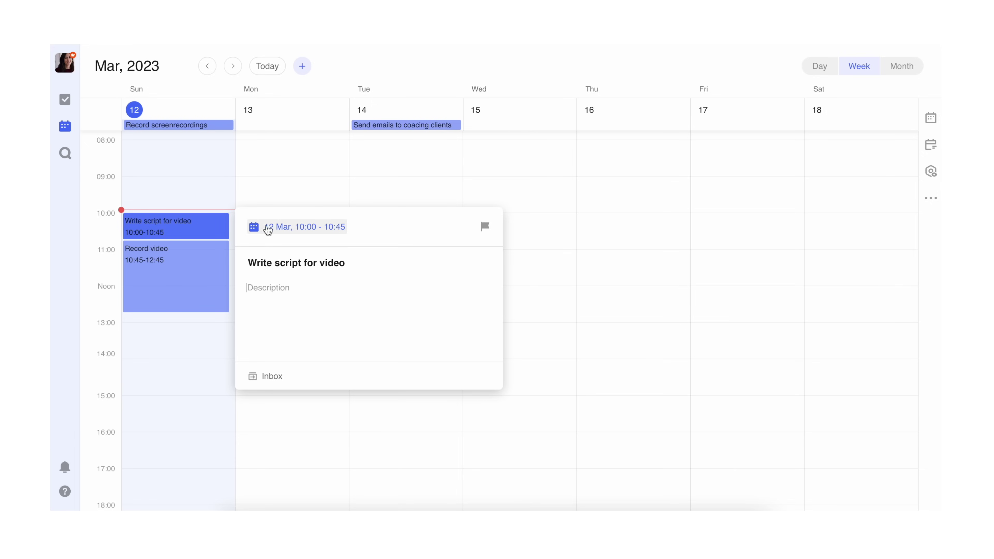
Step: Set Write script for video to High priority
left_click(484, 227)
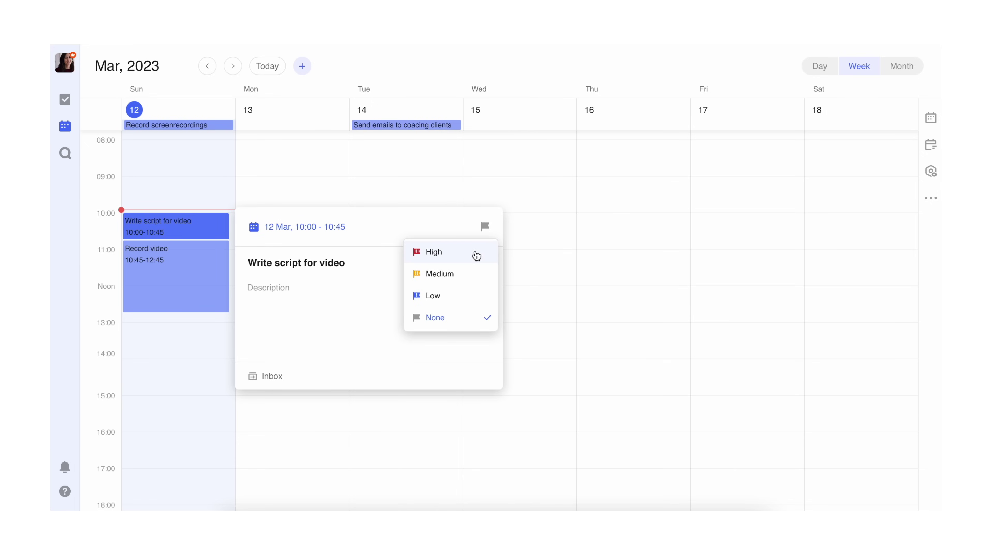
left_click(476, 252)
left_click(198, 351)
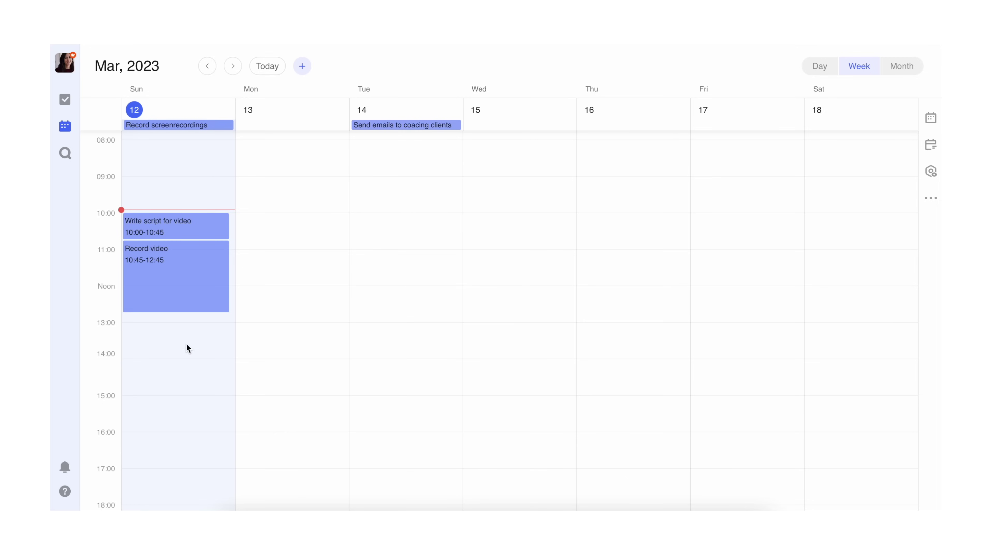
left_click(206, 226)
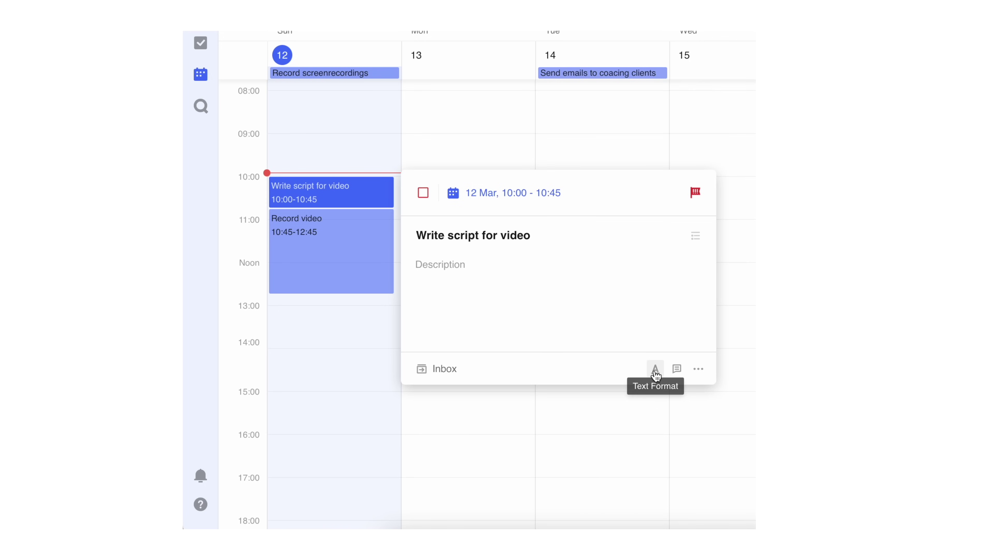
Step: View the activity history of Write script for video
left_click(698, 368)
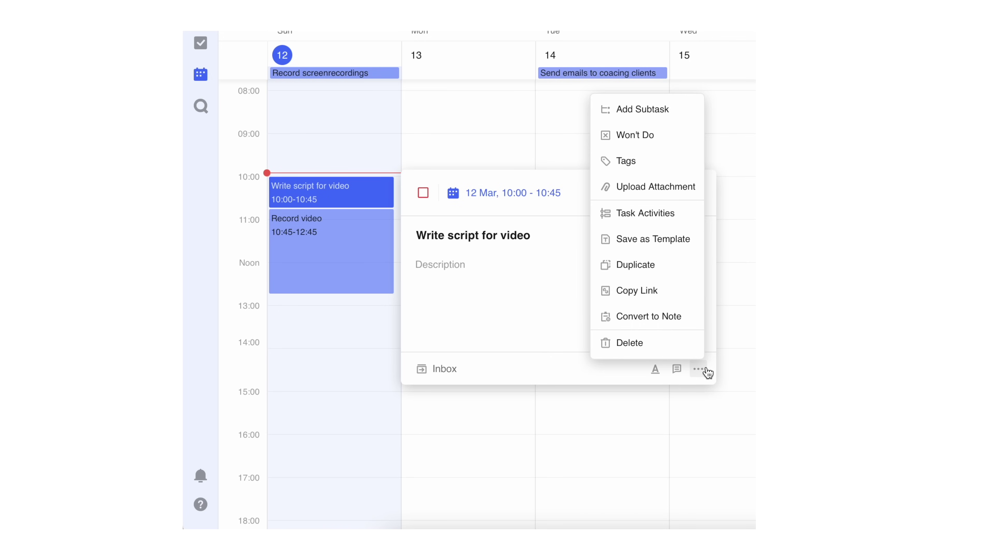
left_click(666, 226)
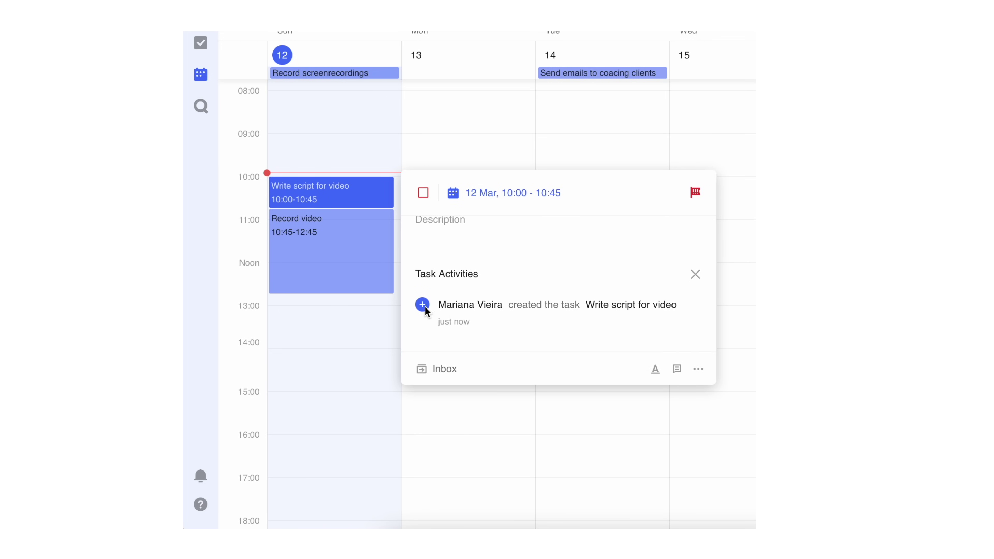
scroll(445, 325, "up", 2)
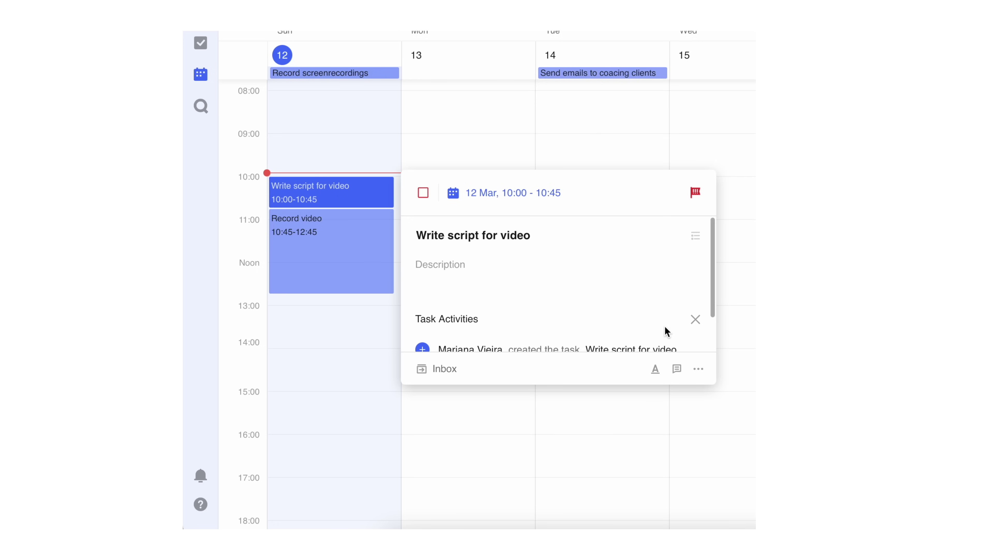
Step: Add subtasks Research topic, Create outline and Write first draft to Write script for video
left_click(698, 369)
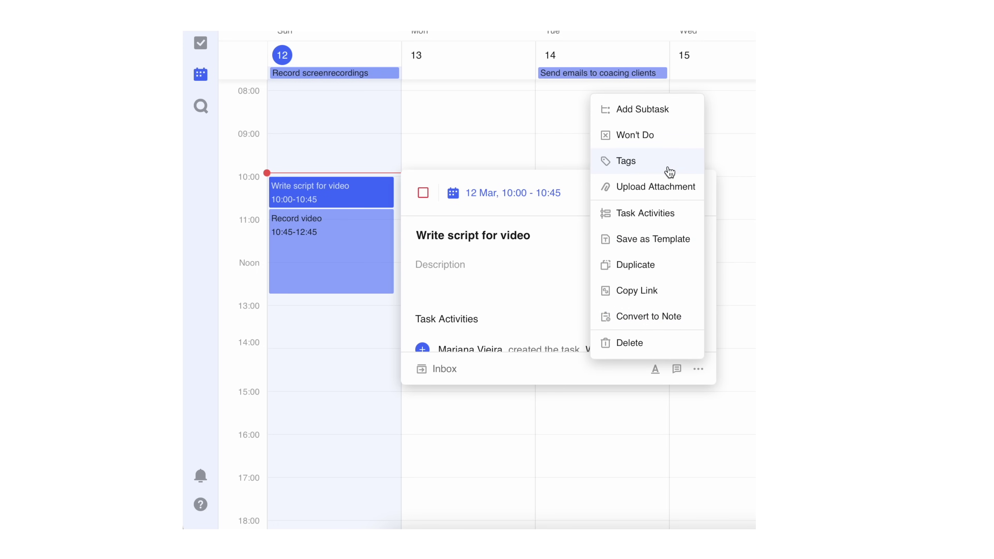
left_click(676, 117)
left_click(517, 318)
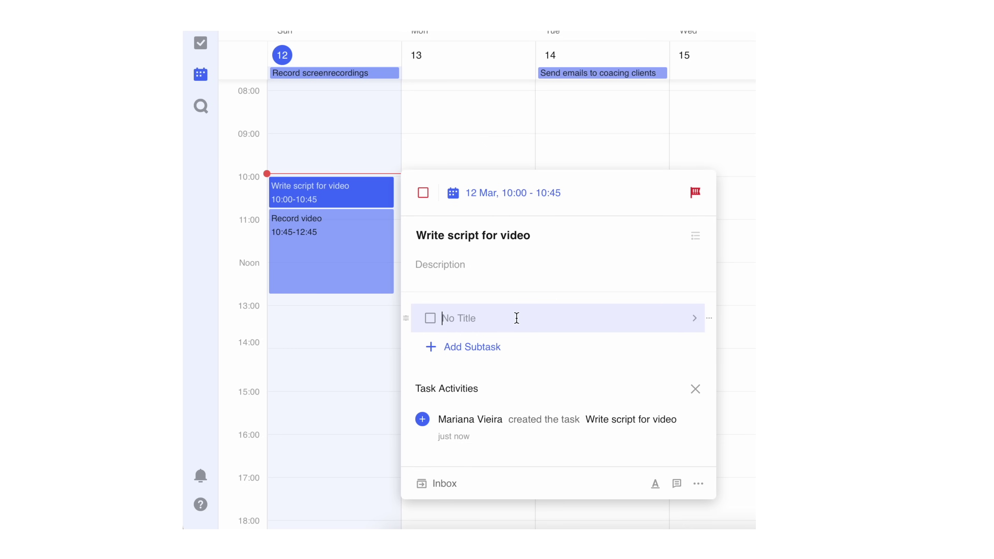
type("Research topic")
key("Return")
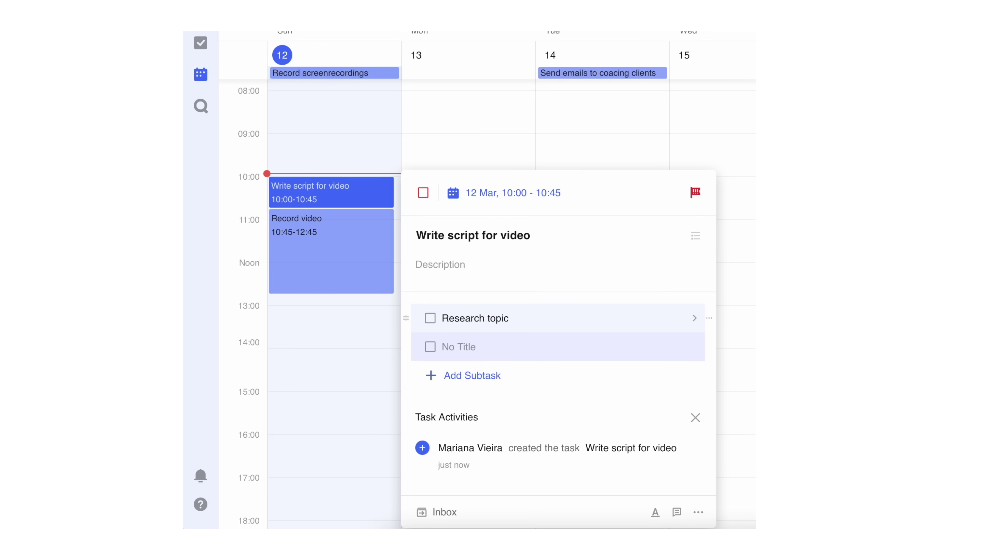
type("Create outline")
key("Return")
type("Write first draft")
key("Return")
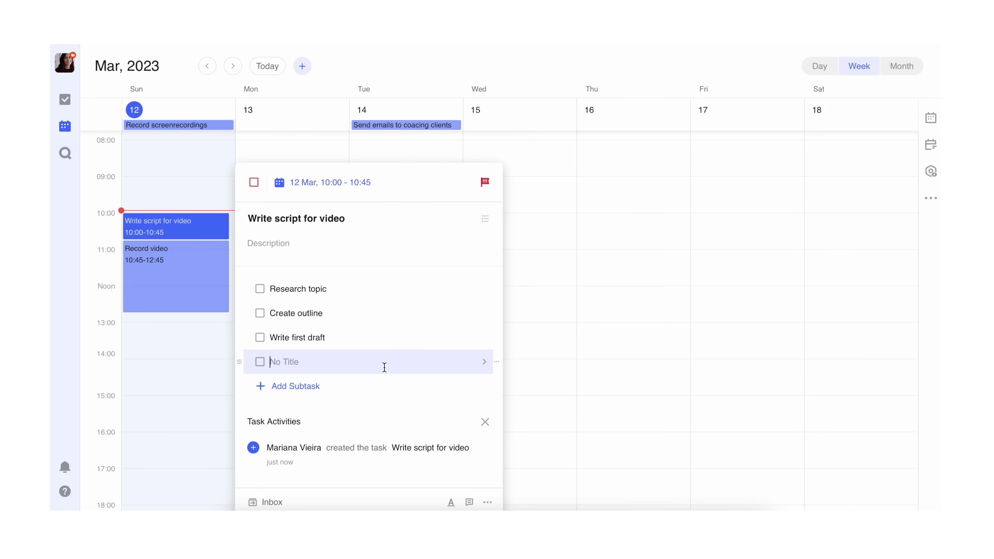
left_click(573, 290)
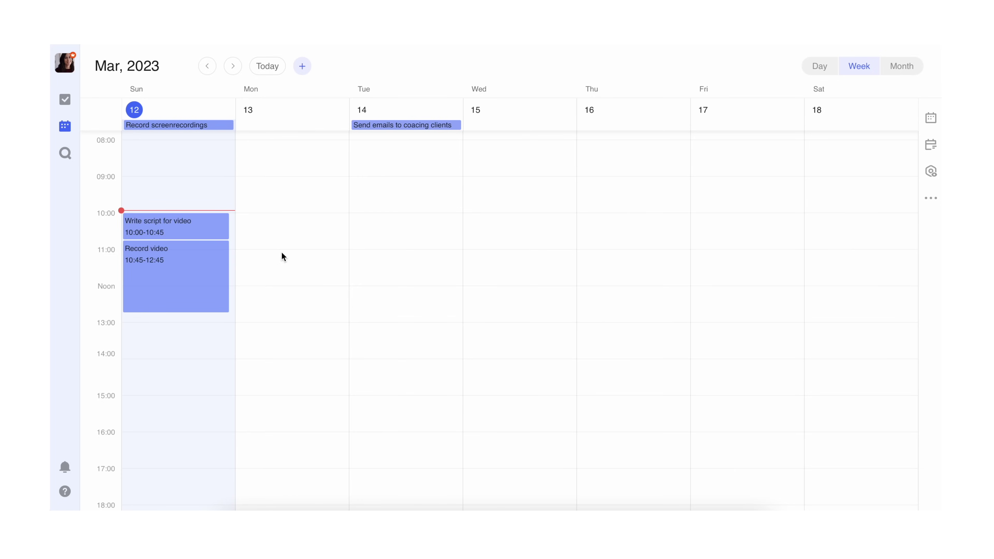
left_click(185, 233)
Step: Move Write script for video to 13:15–14:45 and check off Research topic and Create outline
left_click_drag(170, 235, 169, 380)
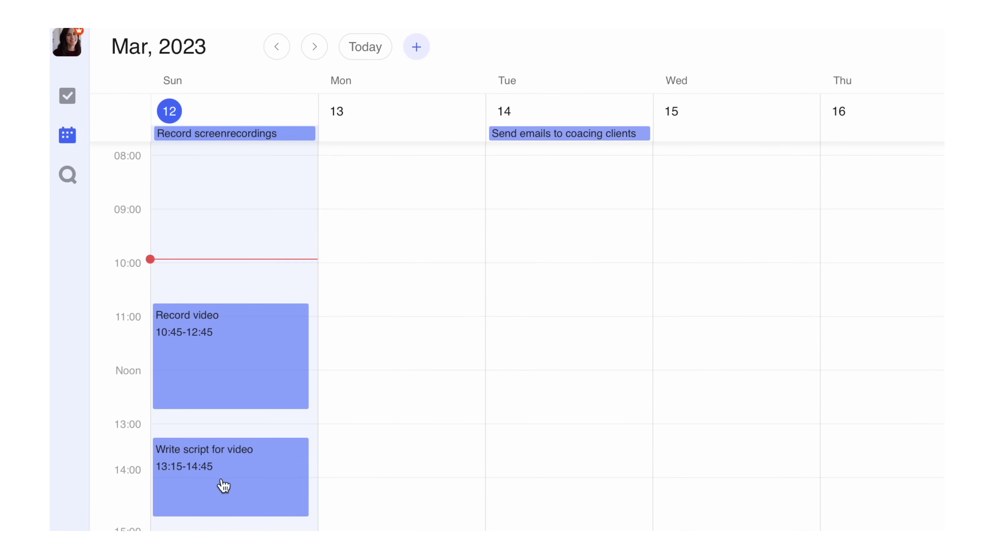
left_click(224, 486)
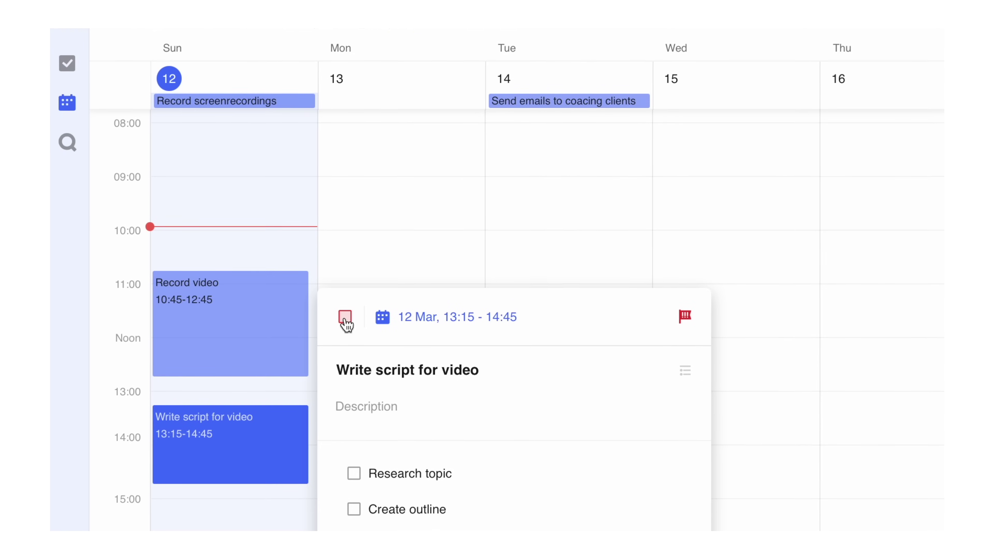
left_click(354, 462)
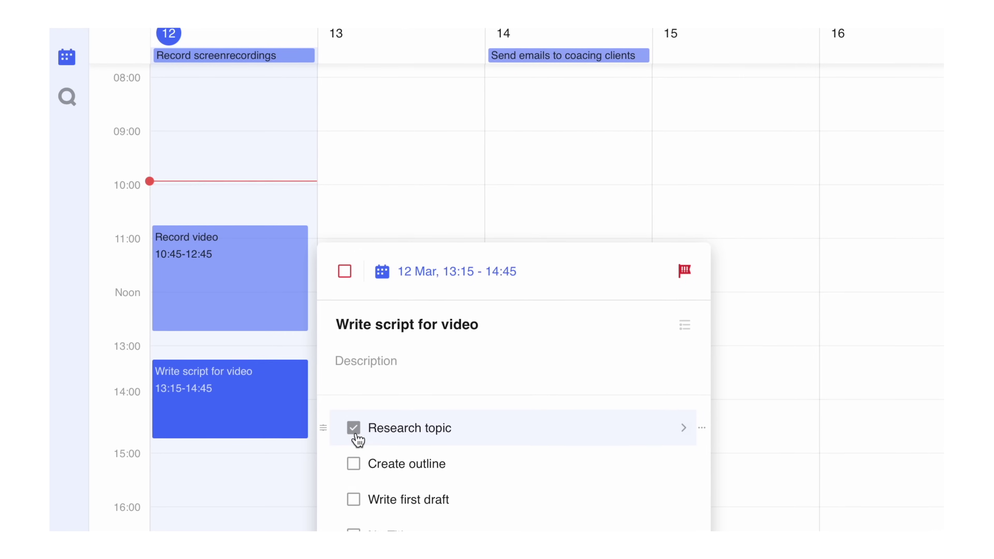
left_click(354, 453)
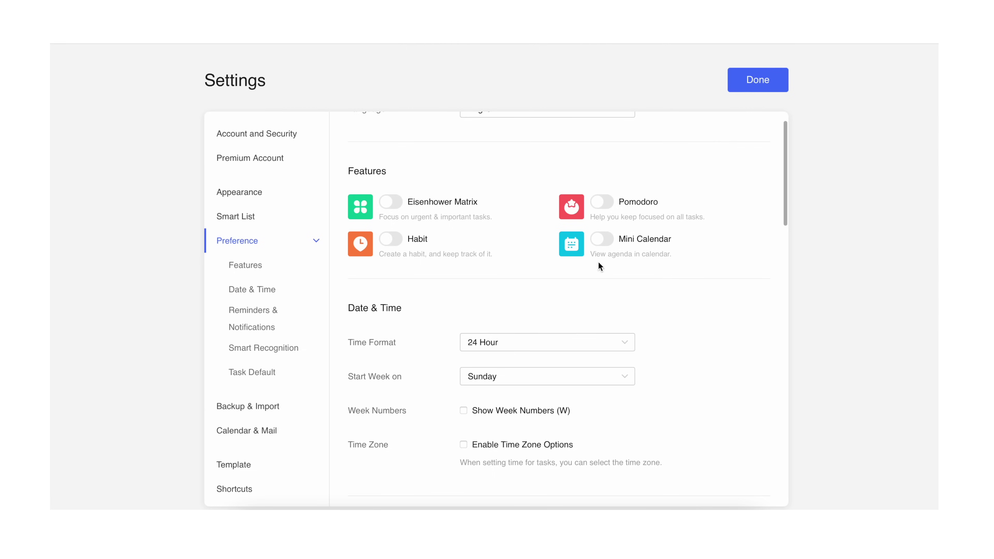
Step: Turn on the Pomodoro feature and start a Pomo focus session for Write first draft
left_click(594, 199)
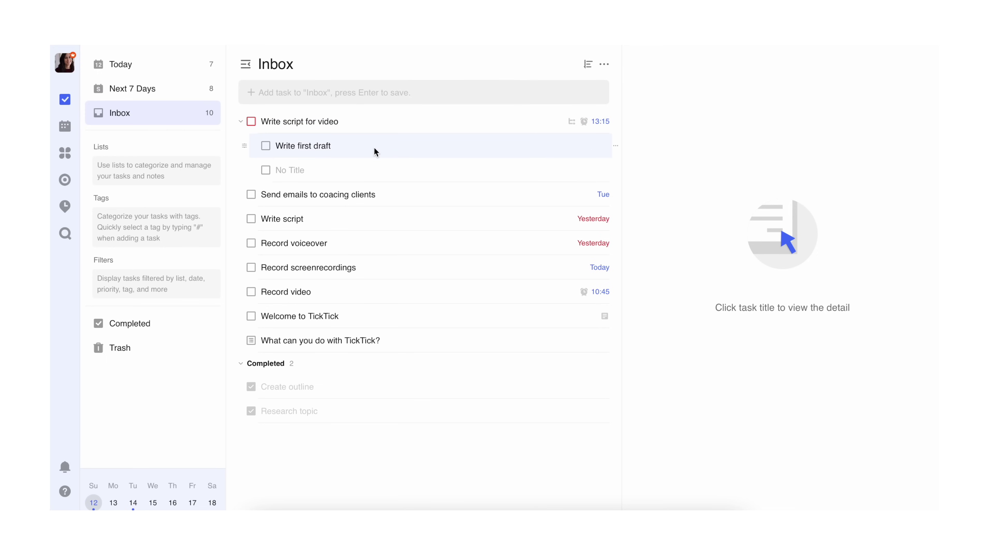
left_click(614, 147)
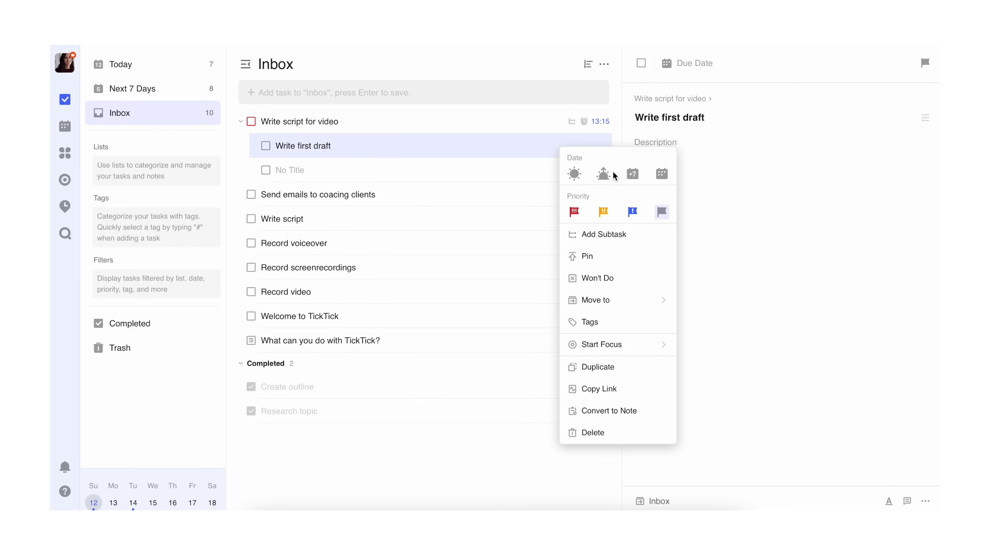
mouse_move(632, 349)
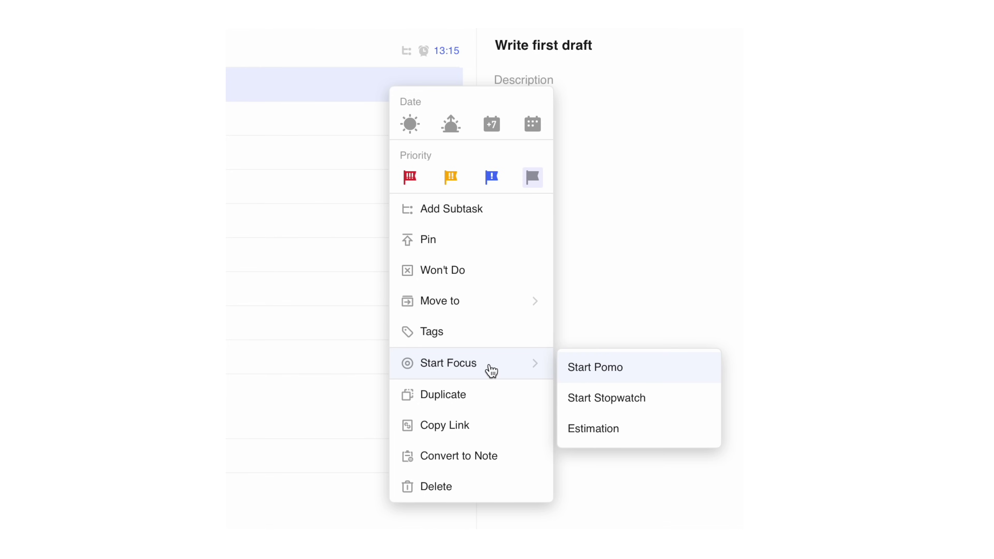
left_click(606, 376)
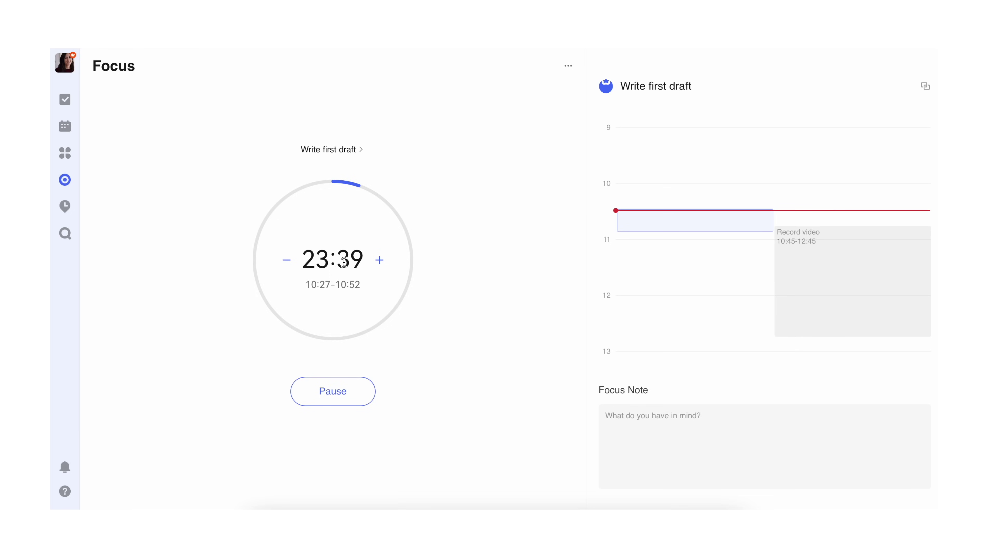
Step: Lengthen the focus timer to about 33 minutes and add the note 'Focus on the second part of the draft first'
left_click(379, 260)
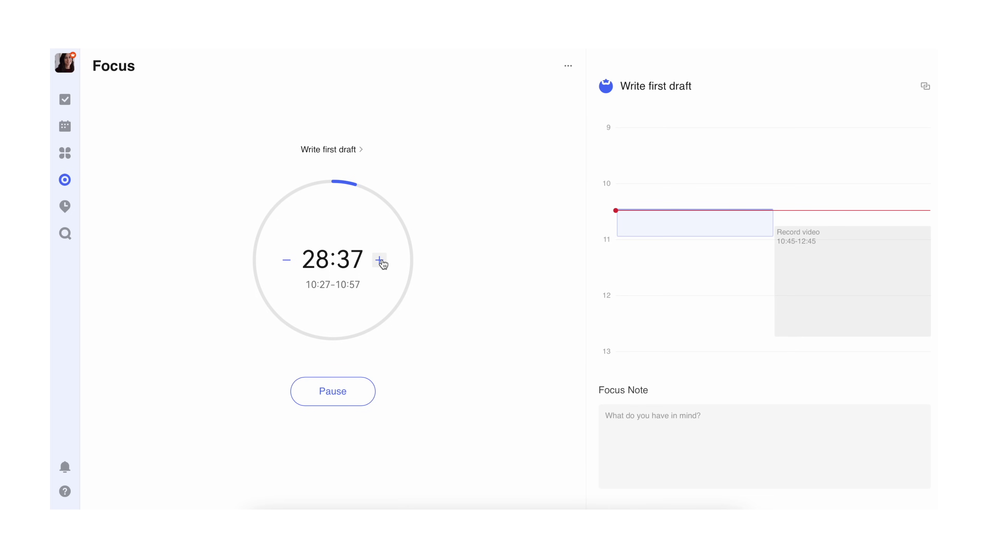
left_click(380, 261)
left_click(379, 260)
left_click(380, 260)
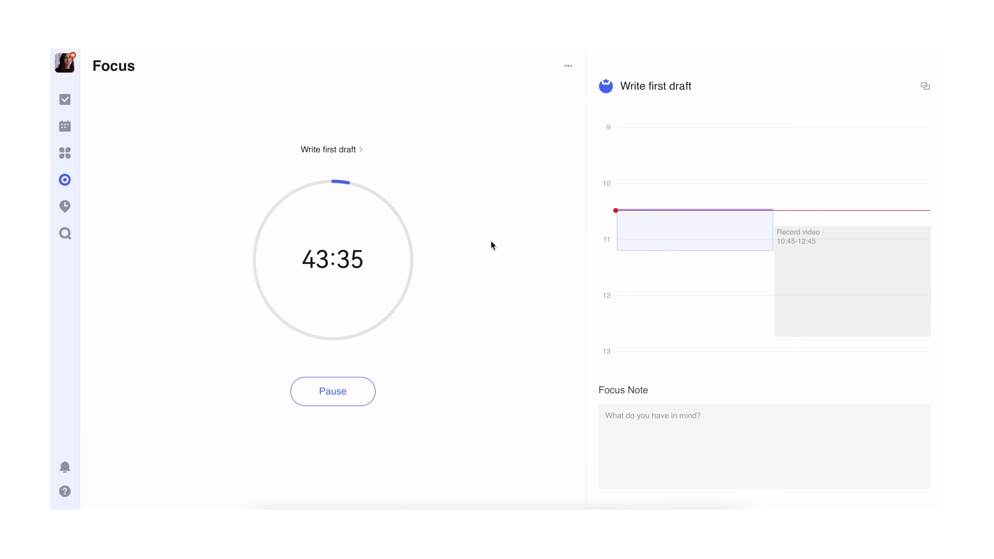
mouse_move(345, 262)
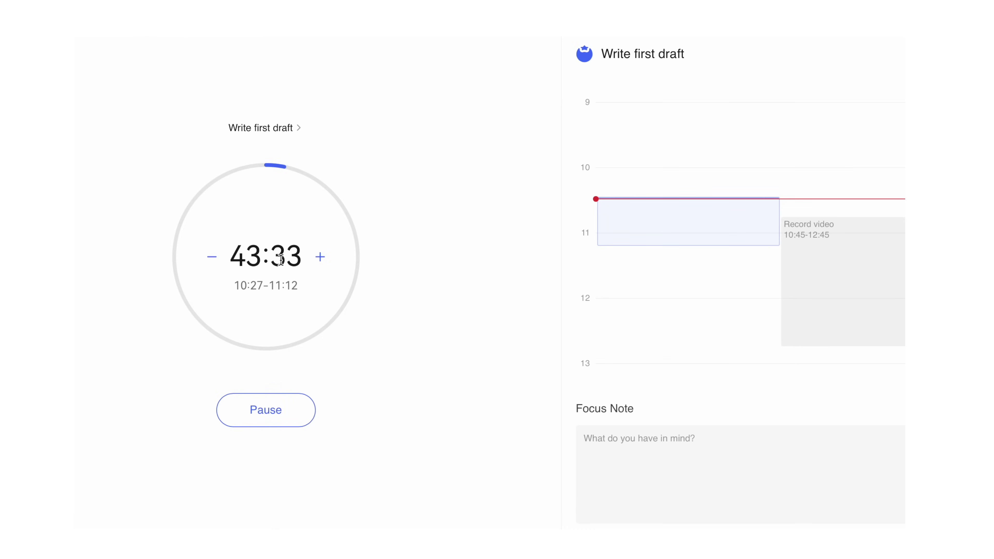
left_click(213, 257)
left_click(214, 258)
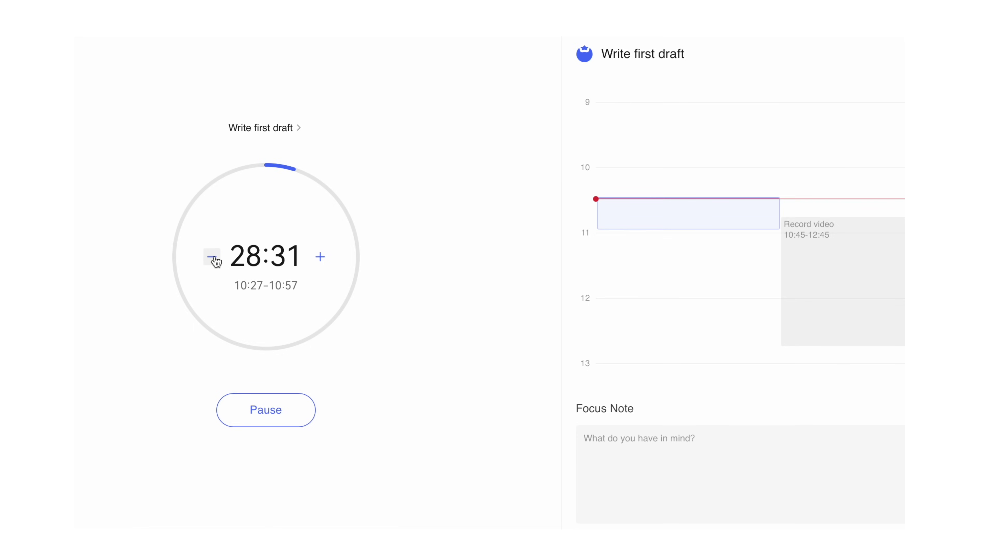
left_click(321, 260)
left_click(610, 462)
type("Focus on the second part of the draft first")
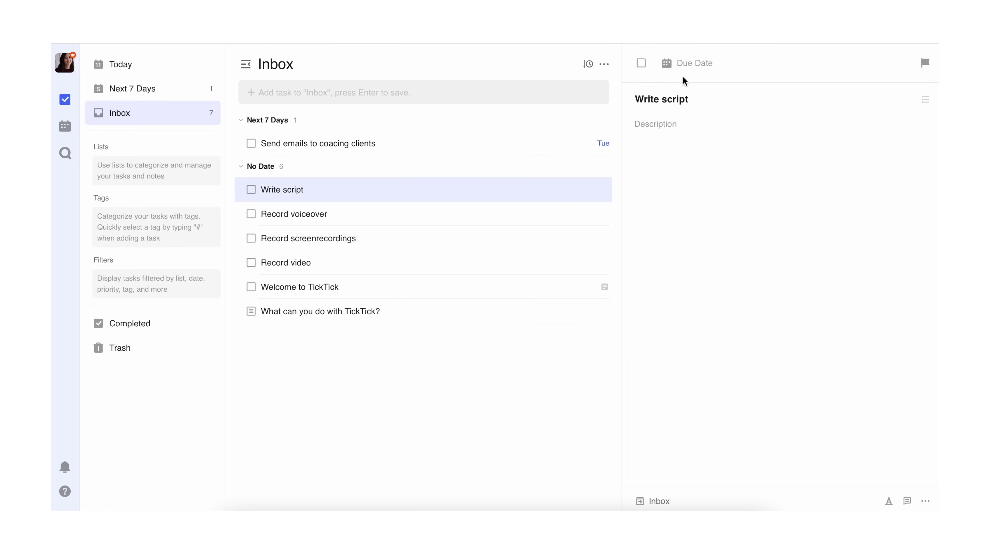
Step: Make Write script and Record voiceover due today, 11 Mar, then begin dating Record screenrecordings
left_click(685, 65)
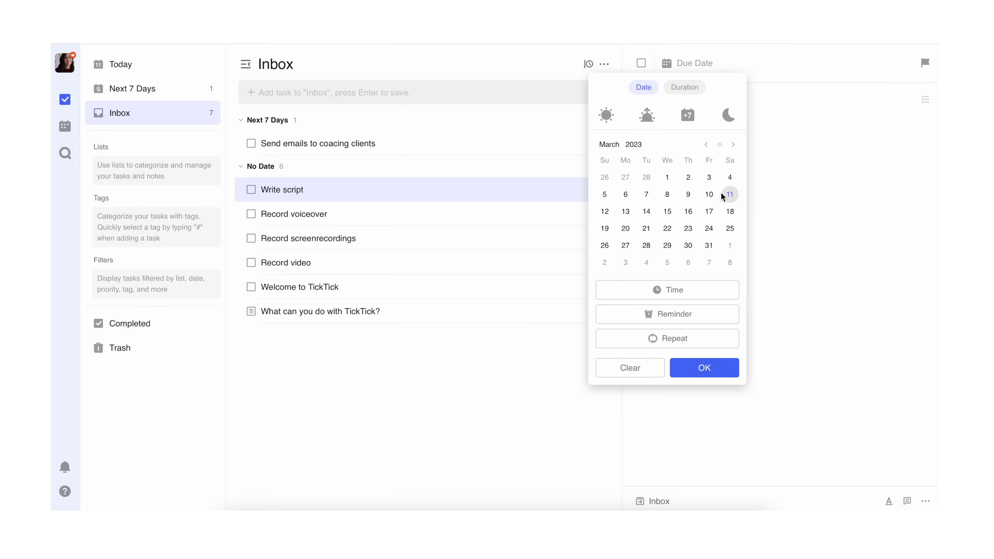
left_click(705, 367)
left_click(559, 232)
left_click(689, 64)
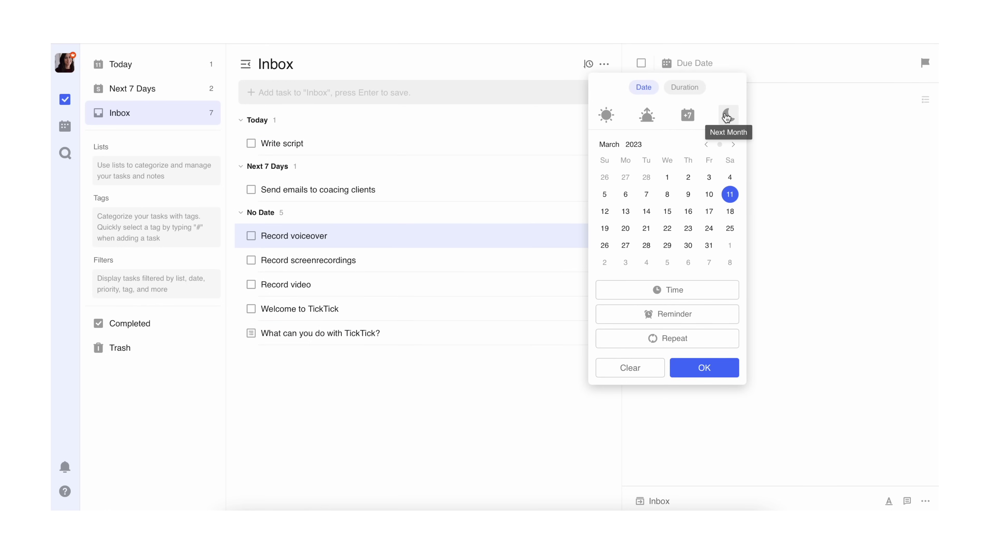
left_click(701, 368)
left_click(508, 266)
left_click(689, 64)
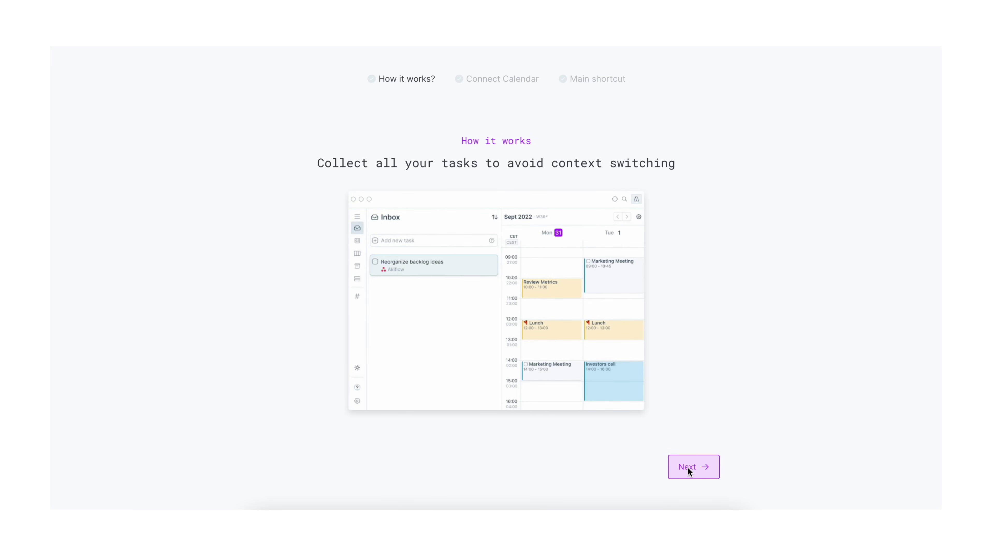
Step: Advance past Akiflow's onboarding slides and add 'Record video' and 'Postpartum workout' to Today
left_click(687, 468)
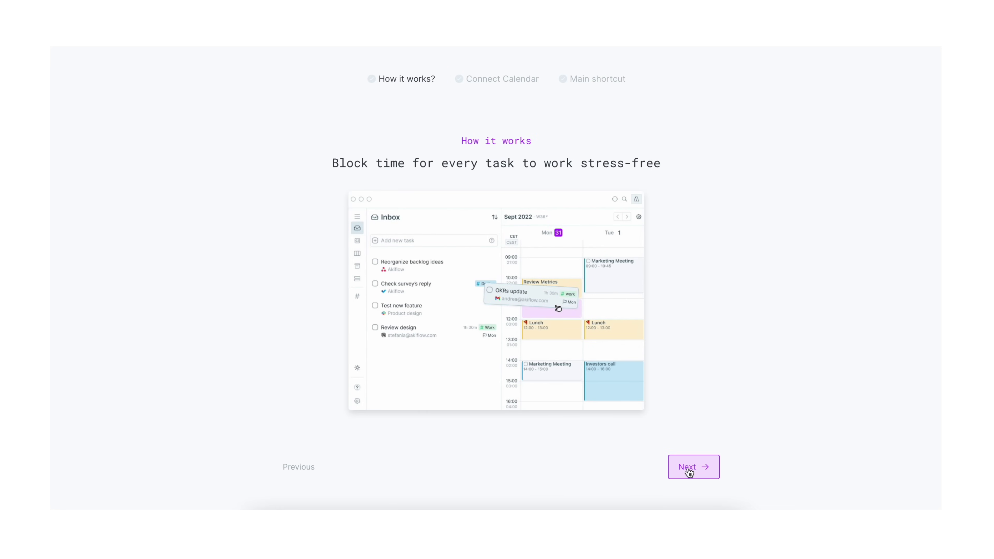
left_click(688, 470)
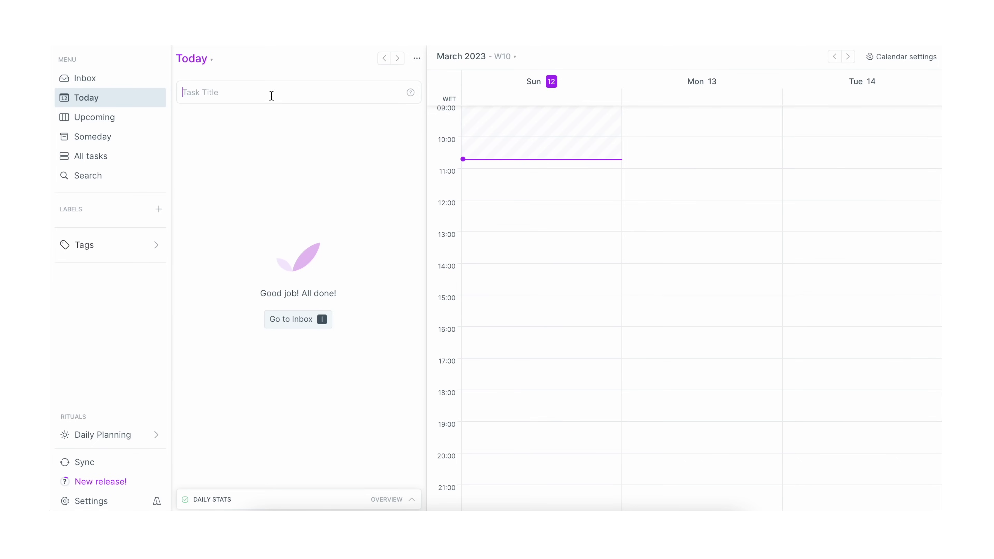
type("co")
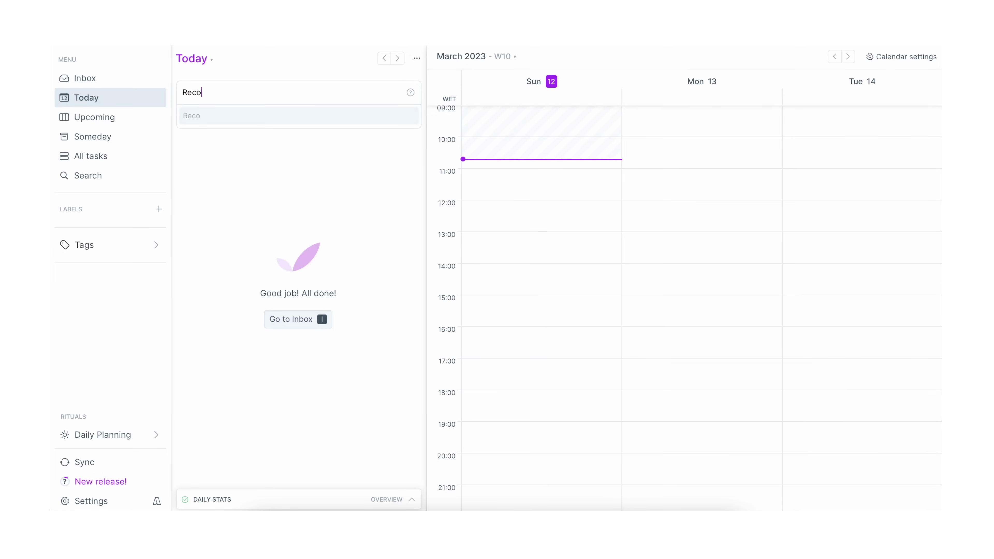
type("rd video")
key("Return")
type("Postp")
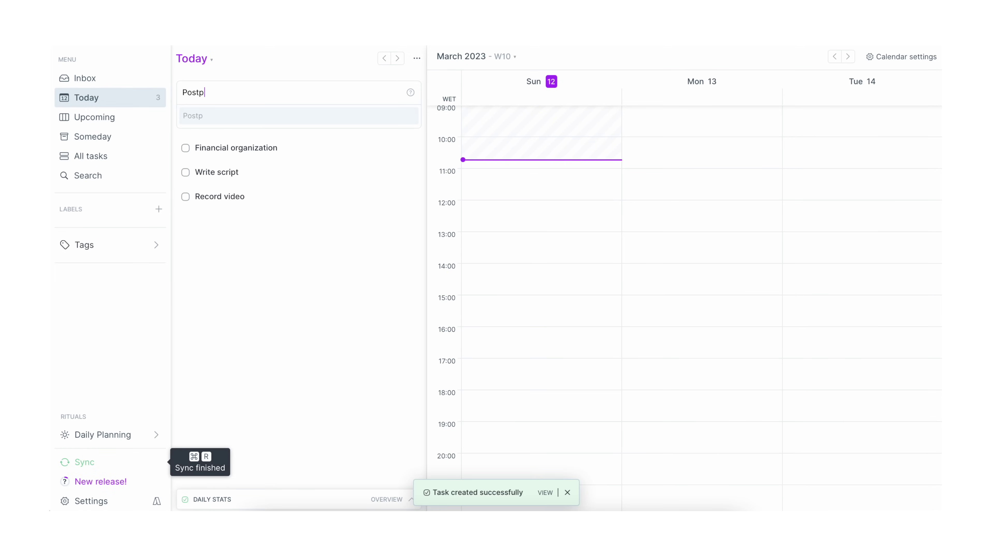
type("artum workout")
key("Return")
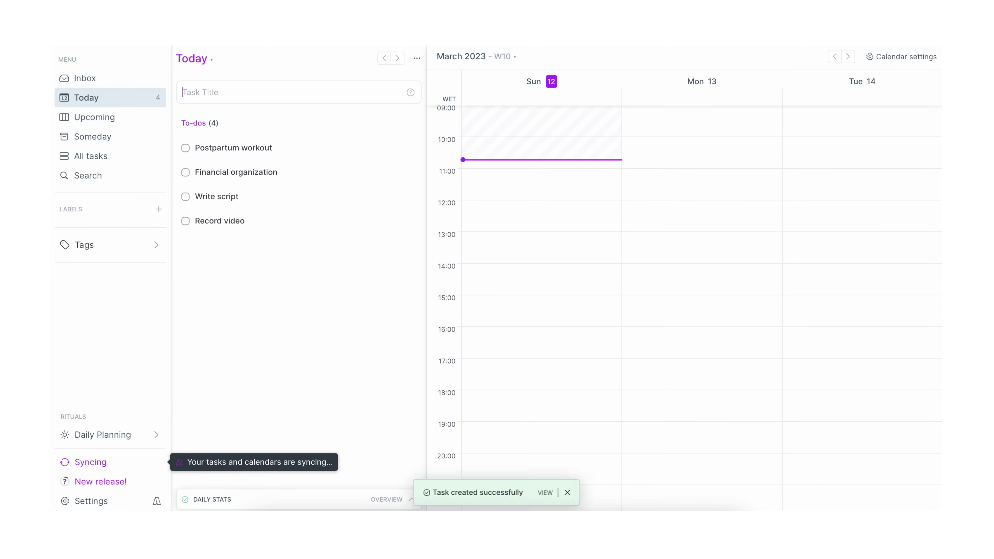
Step: Time-block Write script at 11:00, Record video at 12:15 and Financial organization at 15:00 on Sunday
left_click_drag(282, 184, 512, 201)
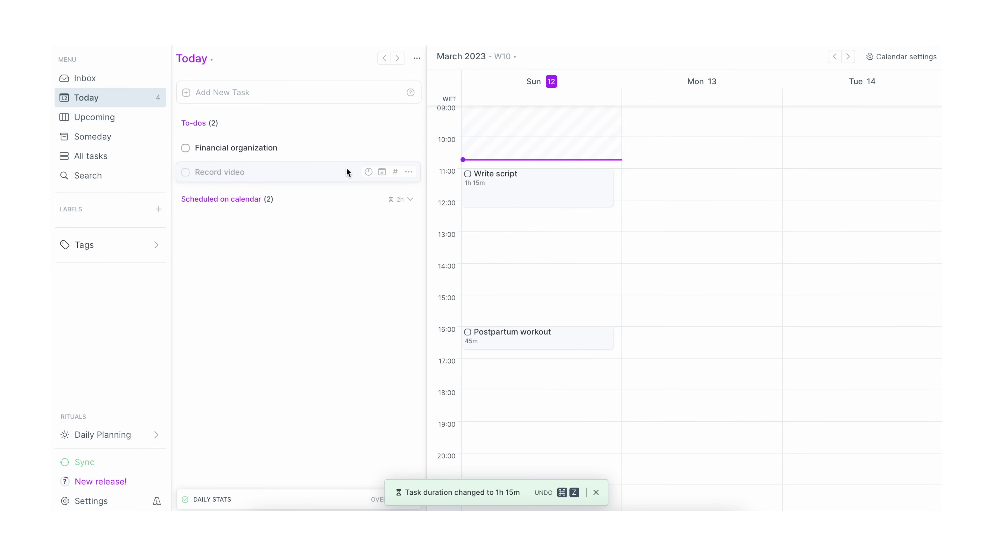
left_click_drag(345, 172, 509, 225)
left_click_drag(270, 149, 505, 303)
Step: Mark Write script as the goal for the day
left_click(491, 194)
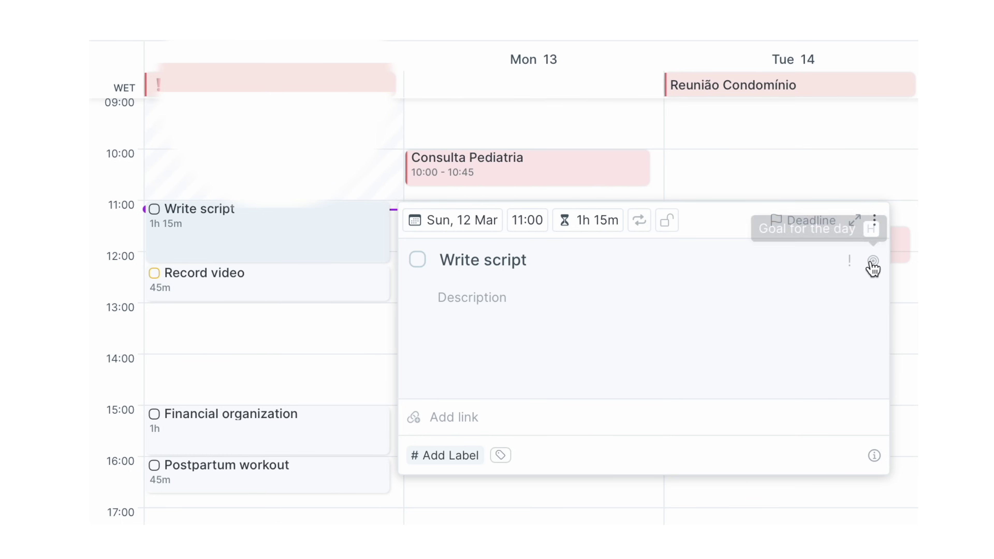
left_click(872, 262)
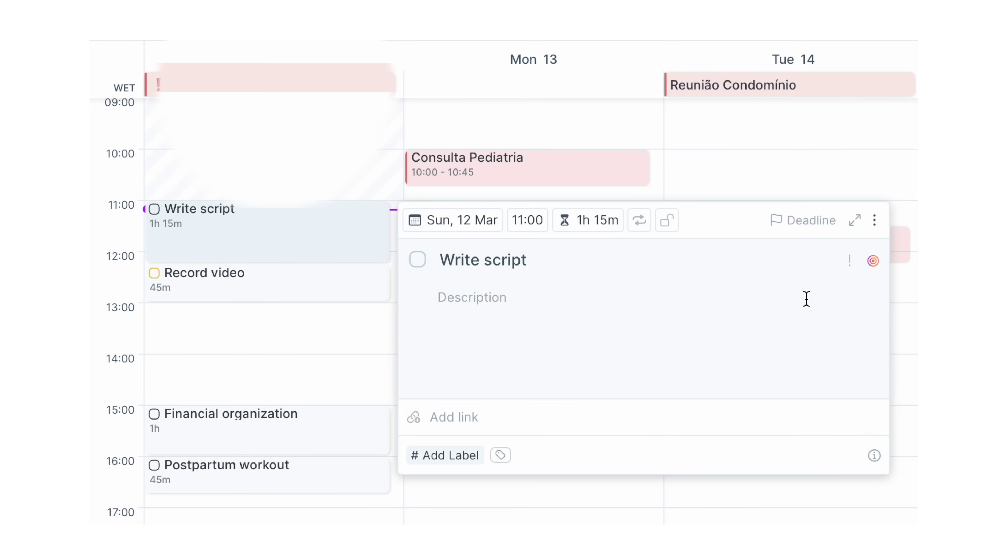
key("Escape")
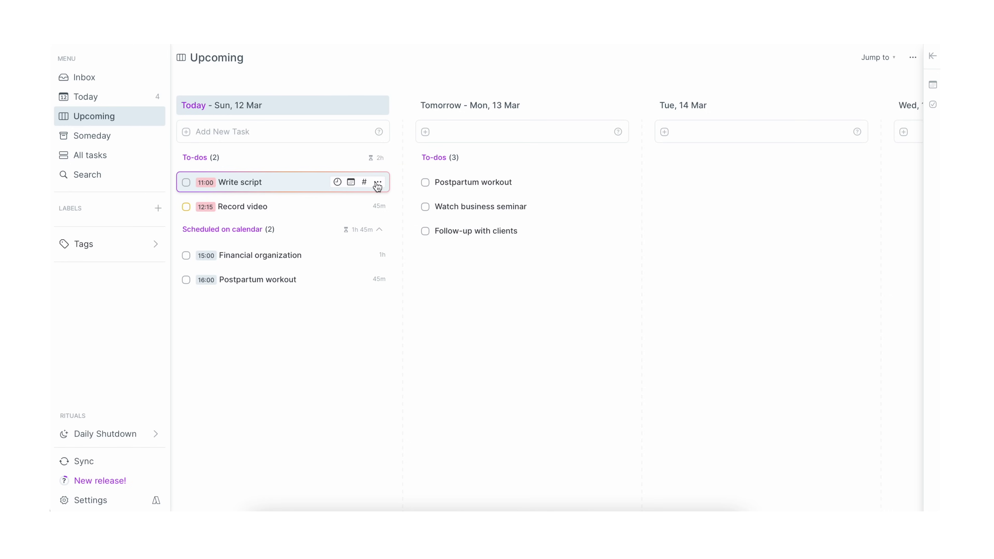
Step: Open Write script's action menu and scroll through the full All Actions list
left_click(374, 182)
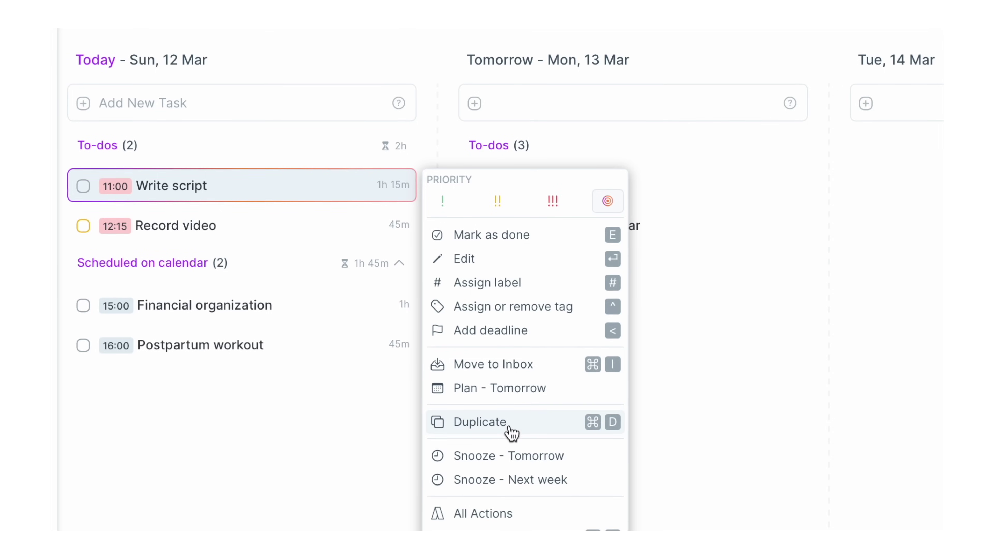
scroll(513, 470, "down", 1)
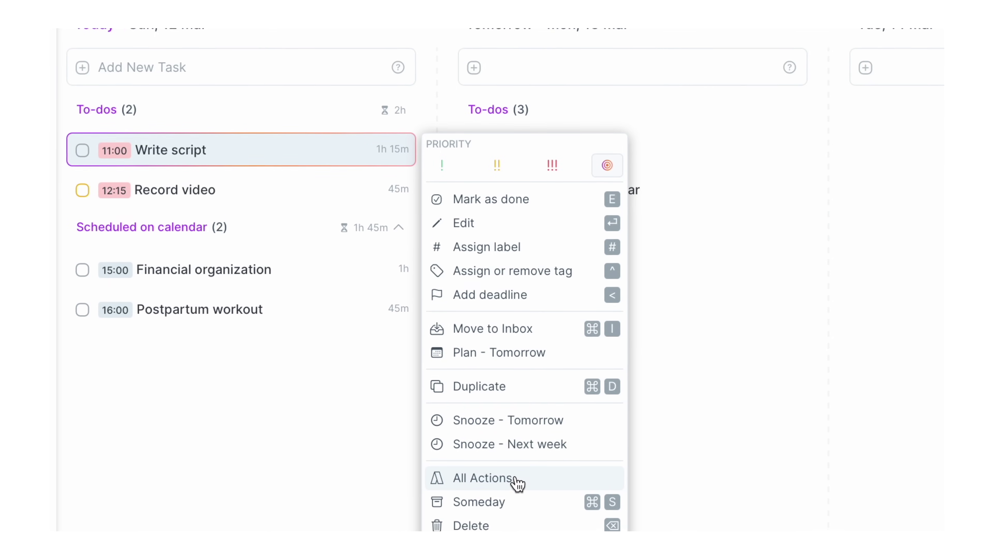
left_click(515, 490)
scroll(517, 442, "down", 10)
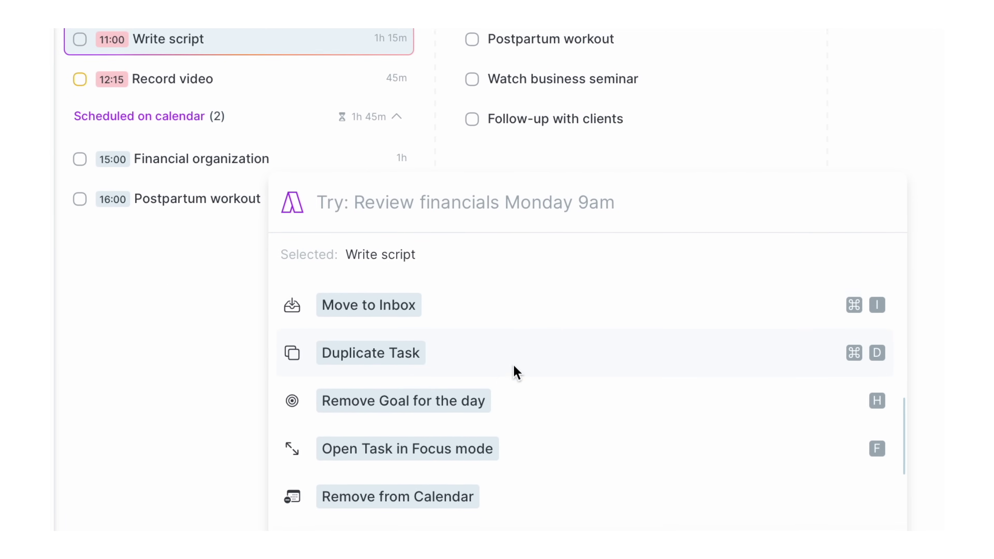
scroll(514, 380, "down", 5)
scroll(514, 331, "down", 5)
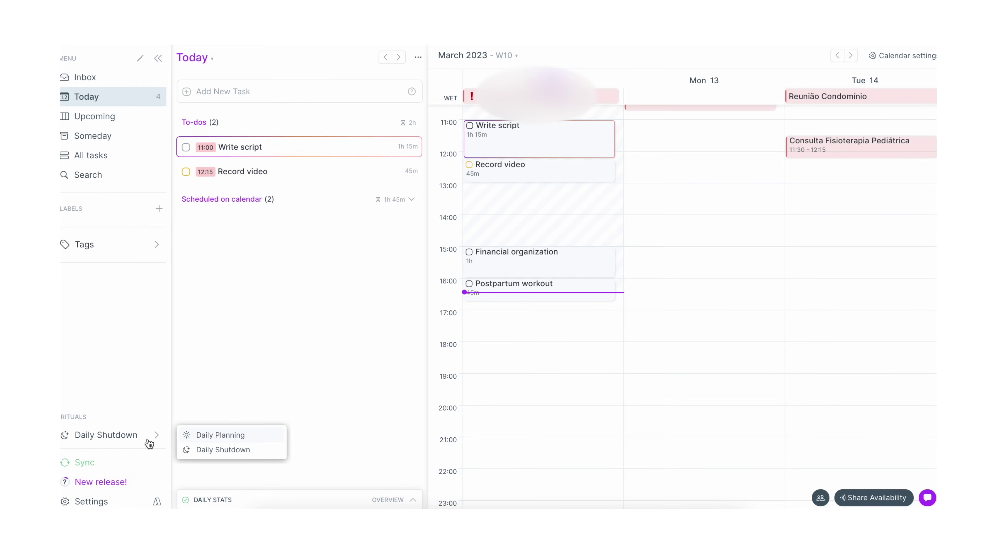
Step: Start Daily Planning and add Follow-up with clients, Watch business seminar and Postpartum workout for tomorrow
left_click(203, 438)
left_click(500, 339)
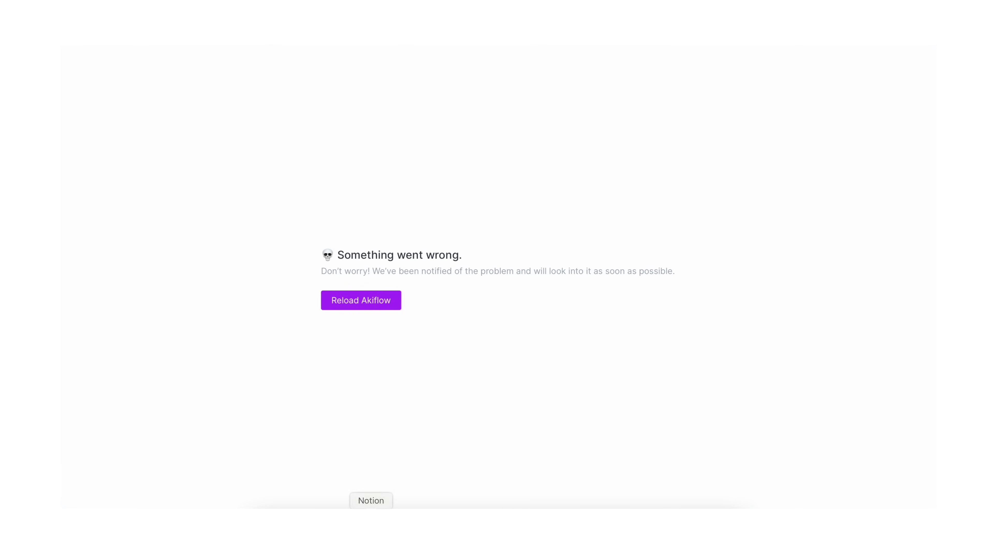
type("with clients")
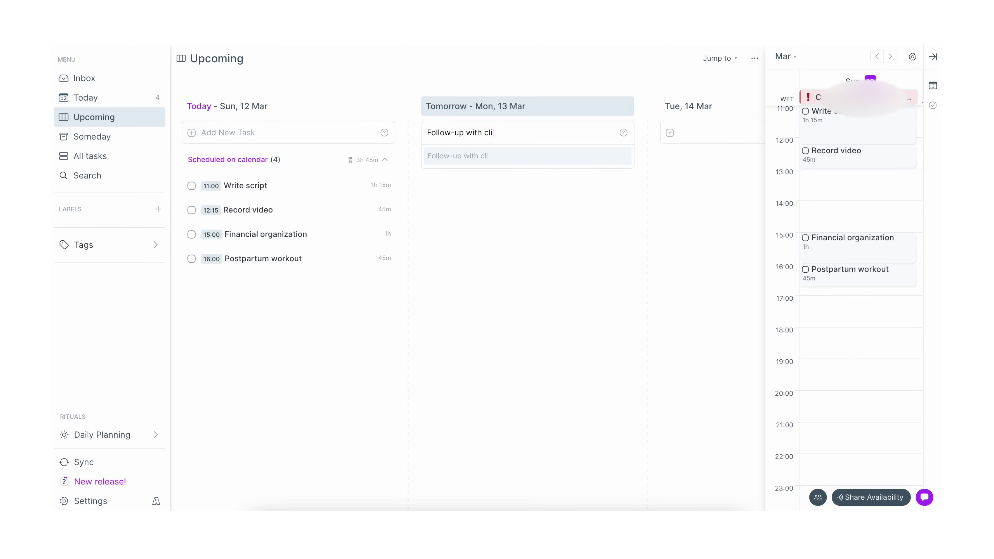
key("Return")
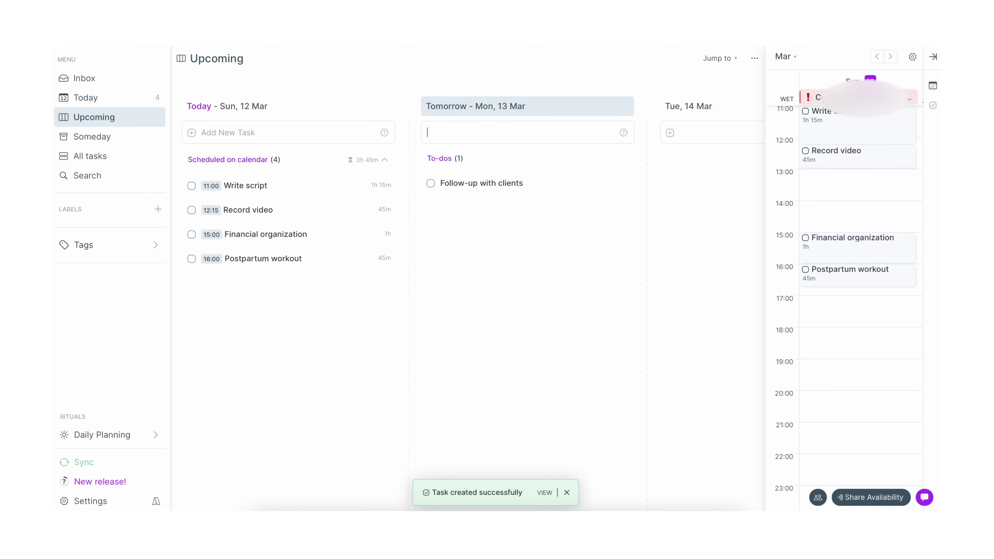
type("Watch business")
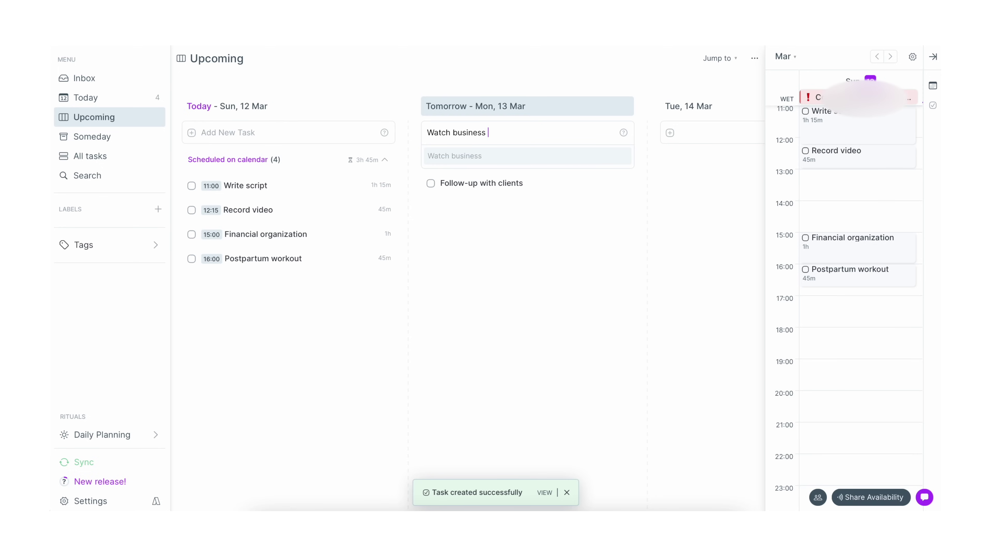
type(" seminar")
key("Return")
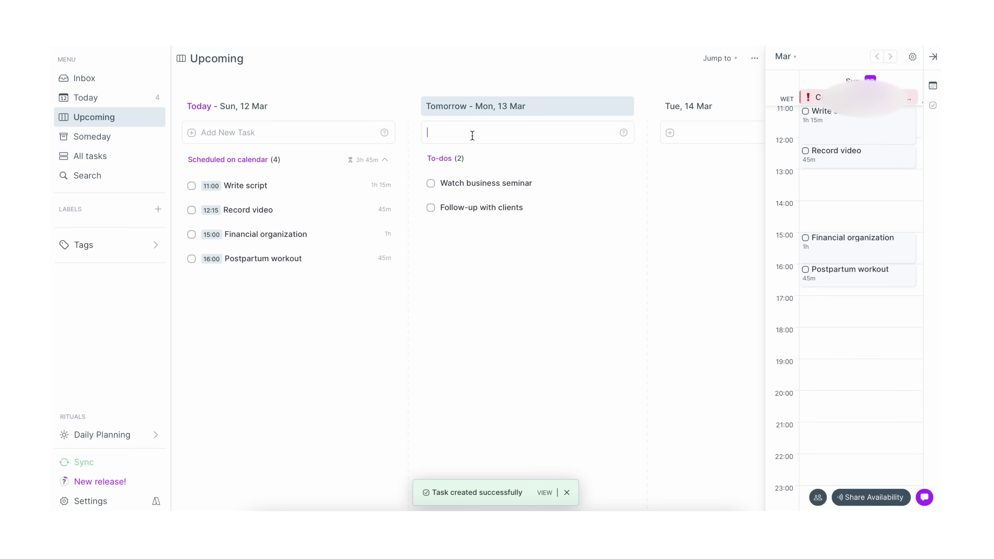
type("Postpartum wor")
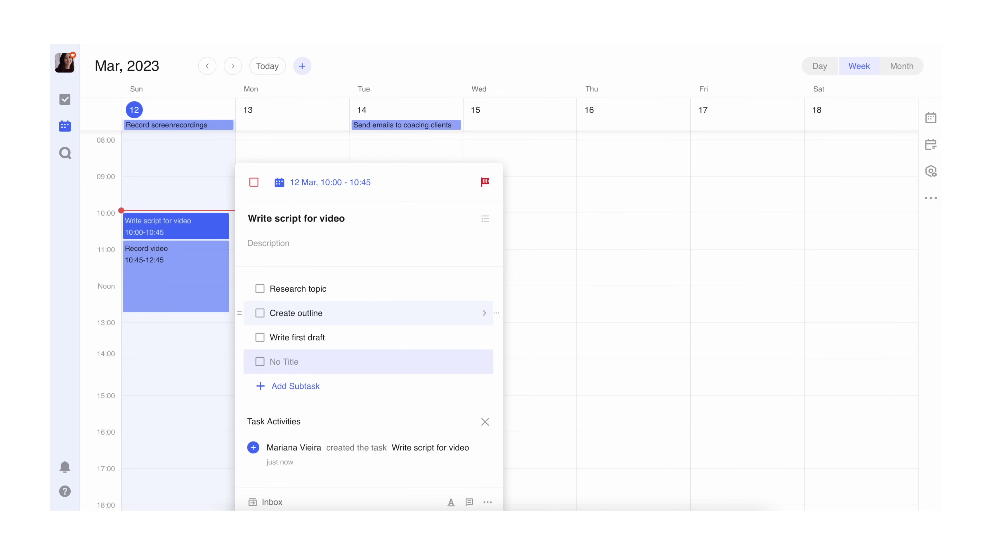
Step: Move the Write script for video event to 13:15–14:00
left_click(572, 290)
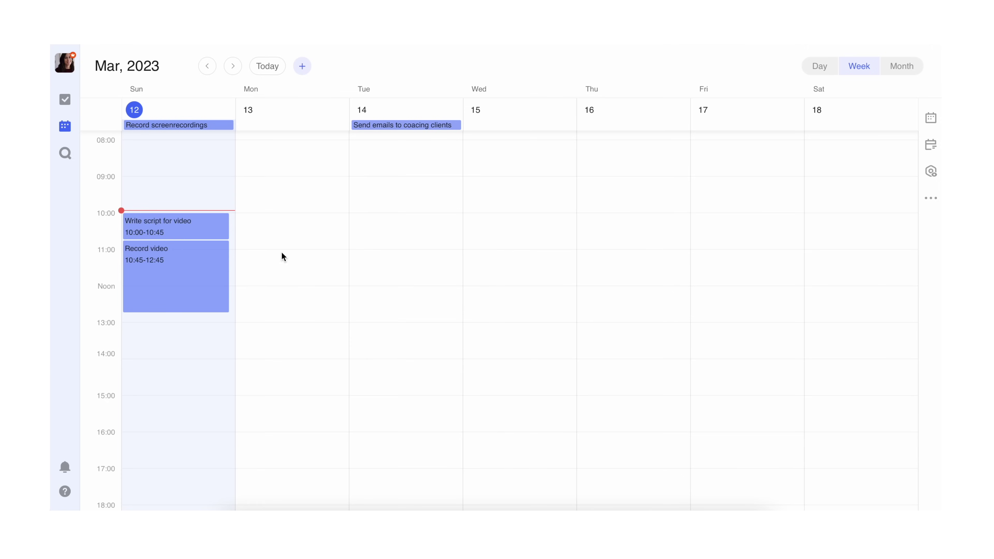
left_click(184, 232)
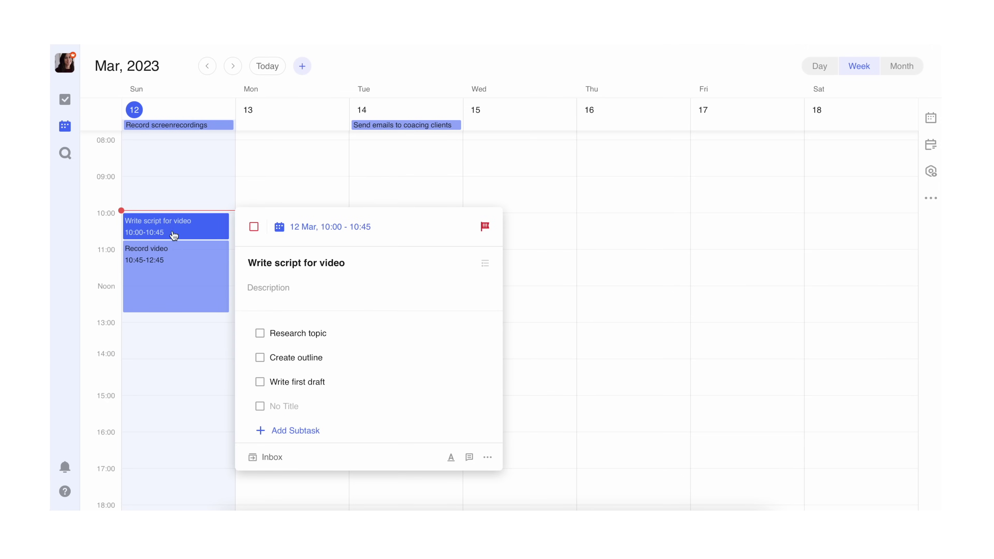
left_click_drag(174, 235, 174, 362)
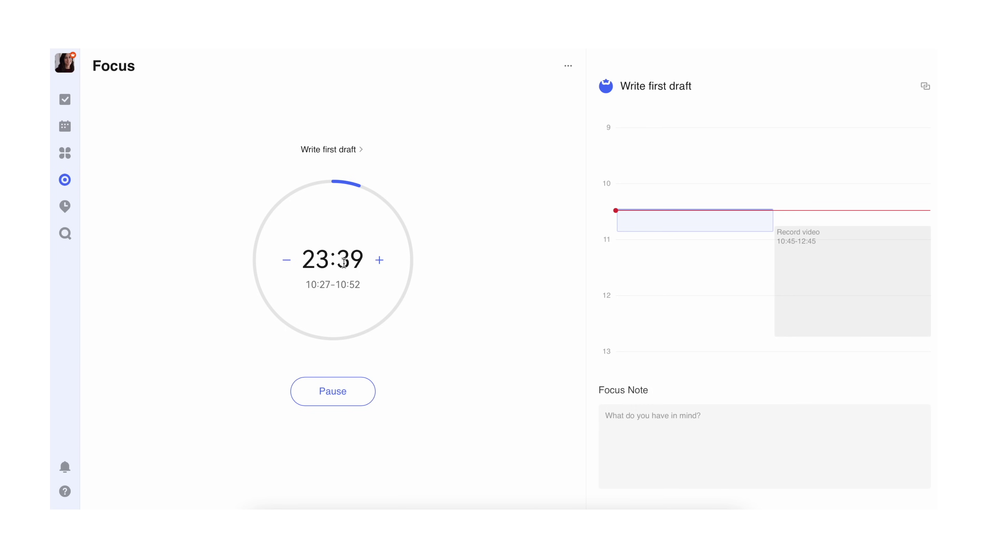
Step: Extend the Write first draft focus timer by 20 minutes so it ends at 11:12
left_click(382, 261)
left_click(381, 262)
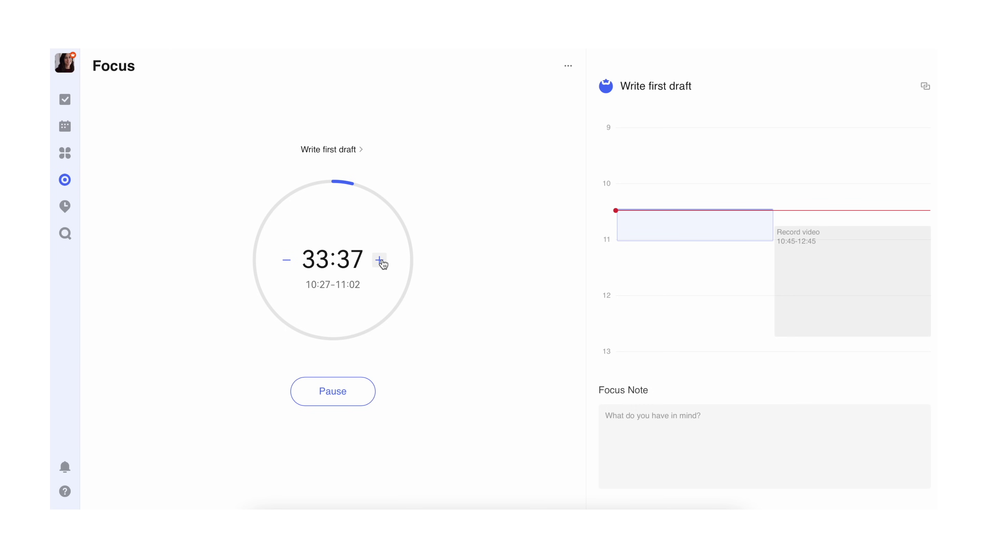
left_click(382, 261)
left_click(381, 262)
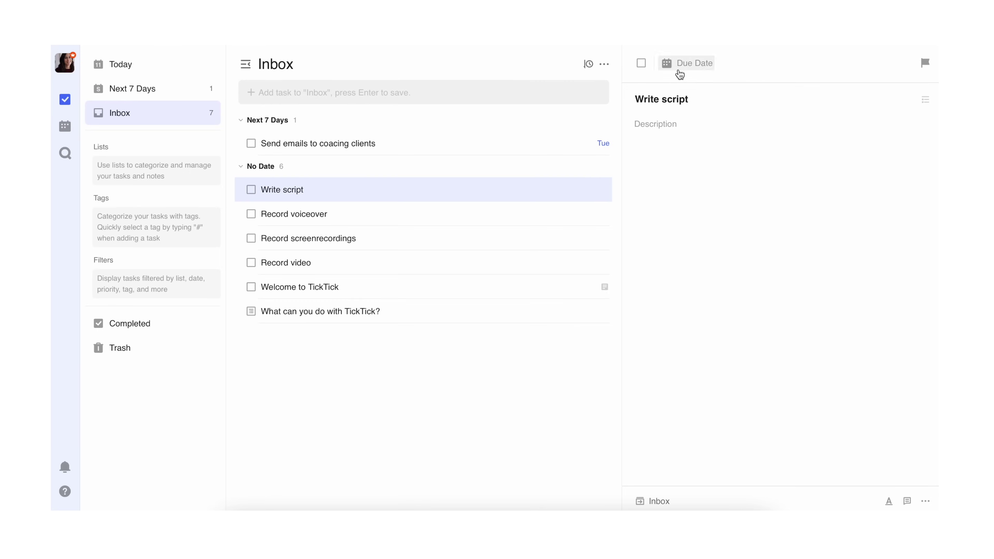
left_click(681, 64)
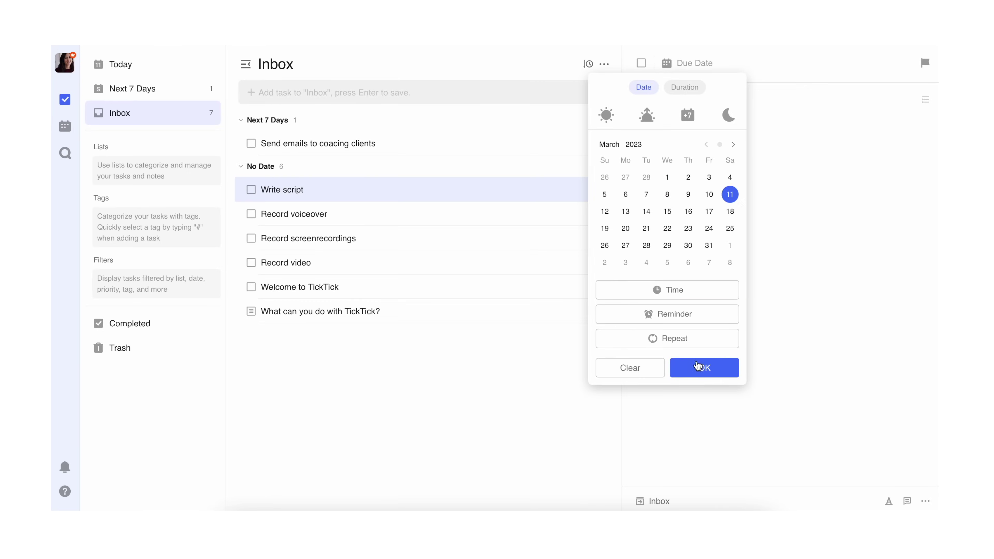
Step: Make Write script and Record voiceover due today, 11 Mar
left_click(697, 366)
left_click(557, 231)
left_click(695, 66)
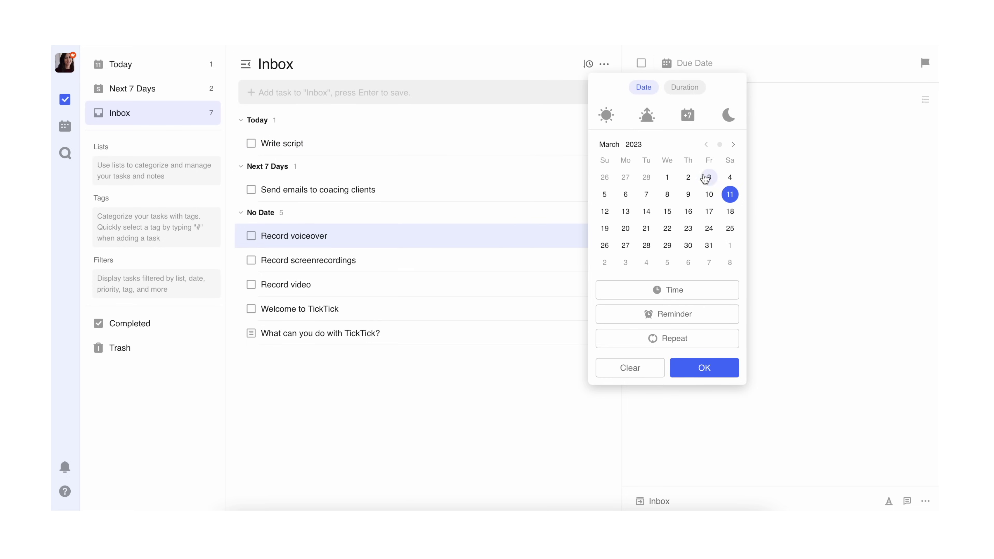
left_click(696, 366)
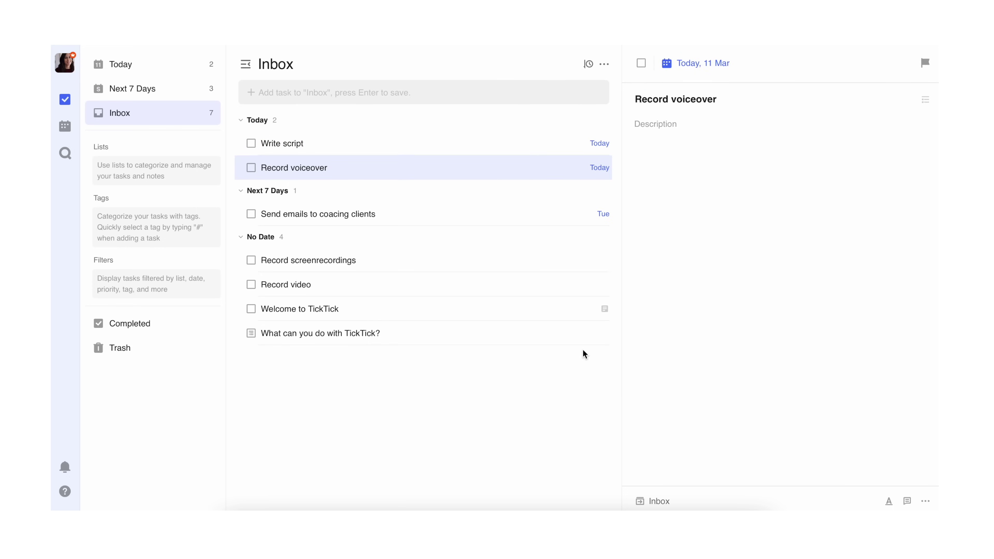
Step: Open the Send emails to coacing clients task and start setting its due date
left_click(508, 262)
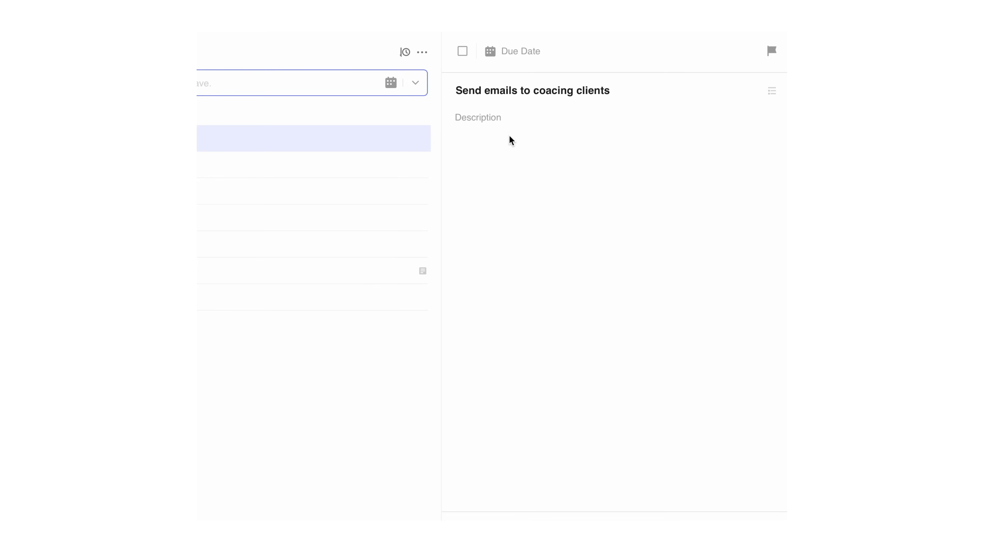
left_click(513, 119)
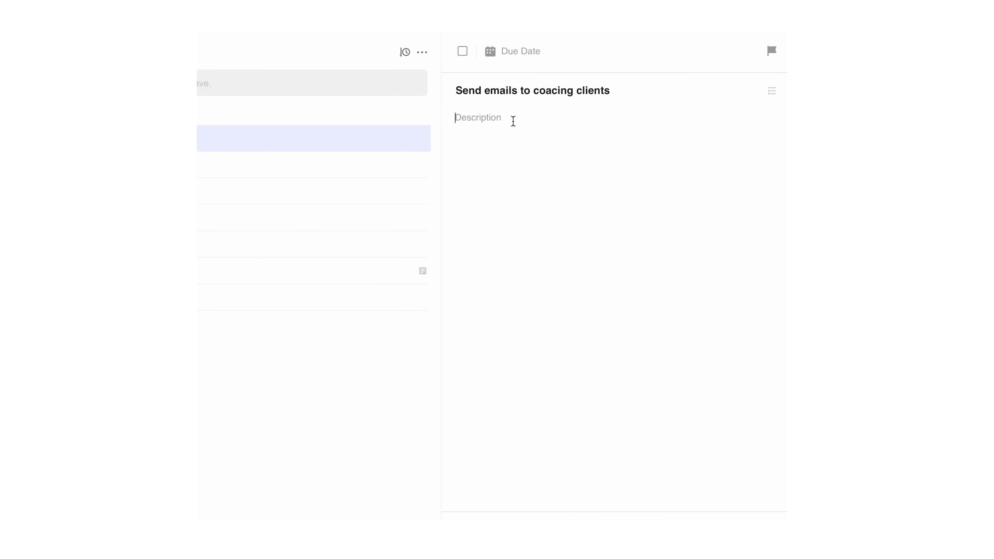
left_click(526, 55)
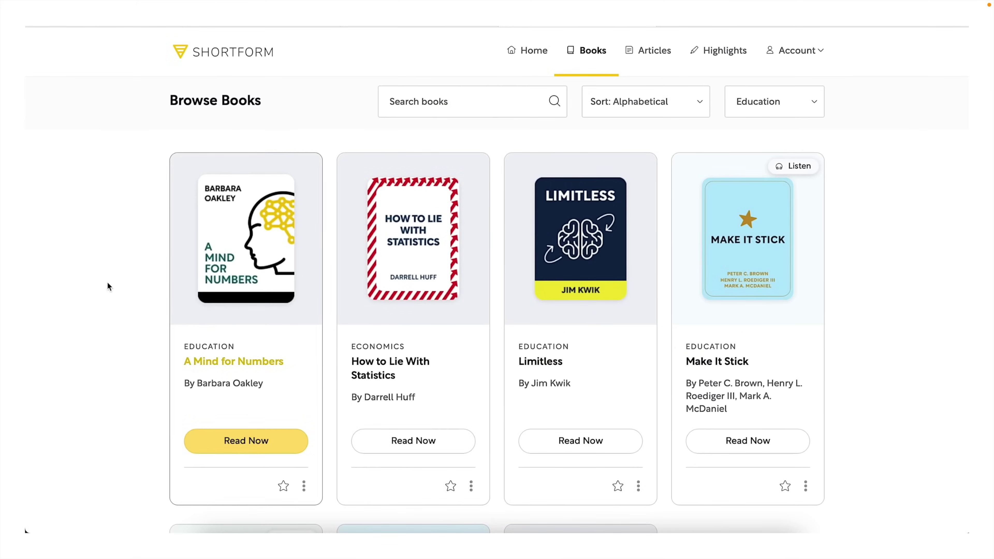
Step: Scroll through the Education book summaries on Shortform's Browse Books page
scroll(109, 342, "down", 3)
scroll(110, 341, "down", 5)
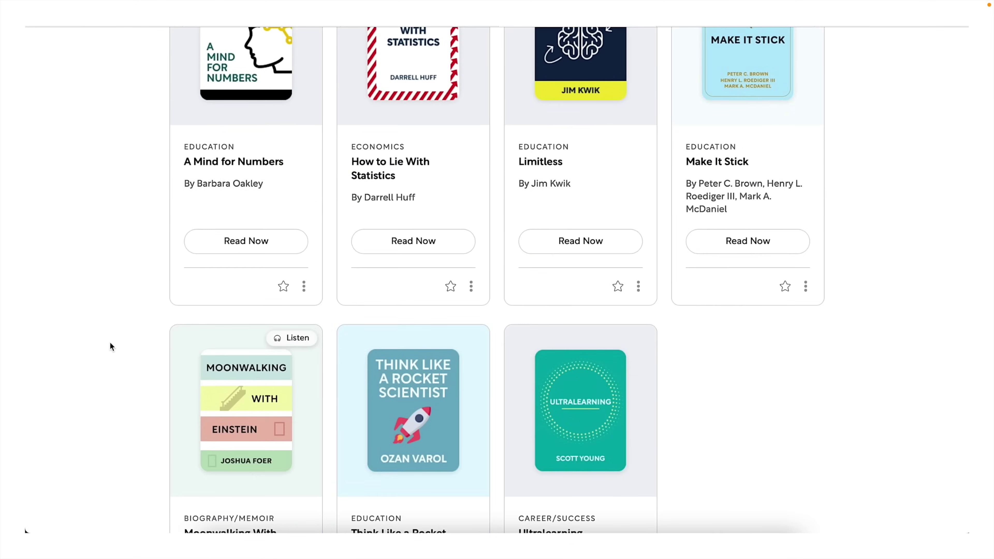
scroll(110, 342, "down", 3)
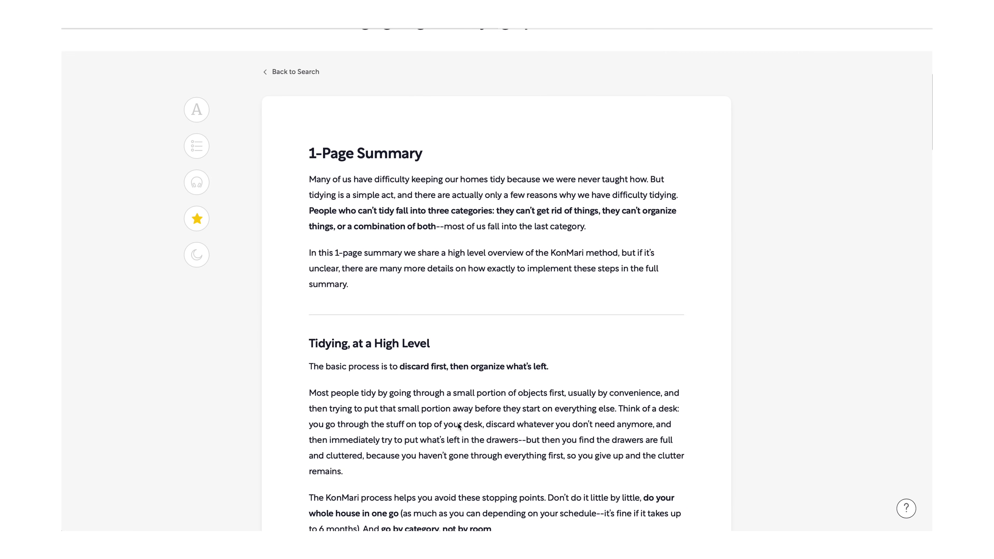
Step: Jump from the book's 1-Page Summary to the Exercise: Sparking Joy chapter via the table of contents
scroll(463, 427, "down", 10)
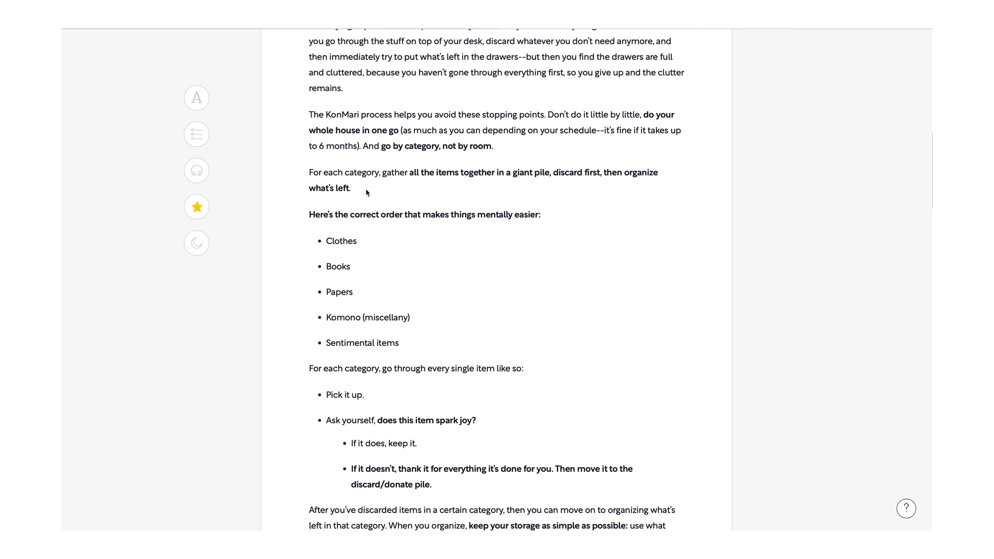
left_click(203, 138)
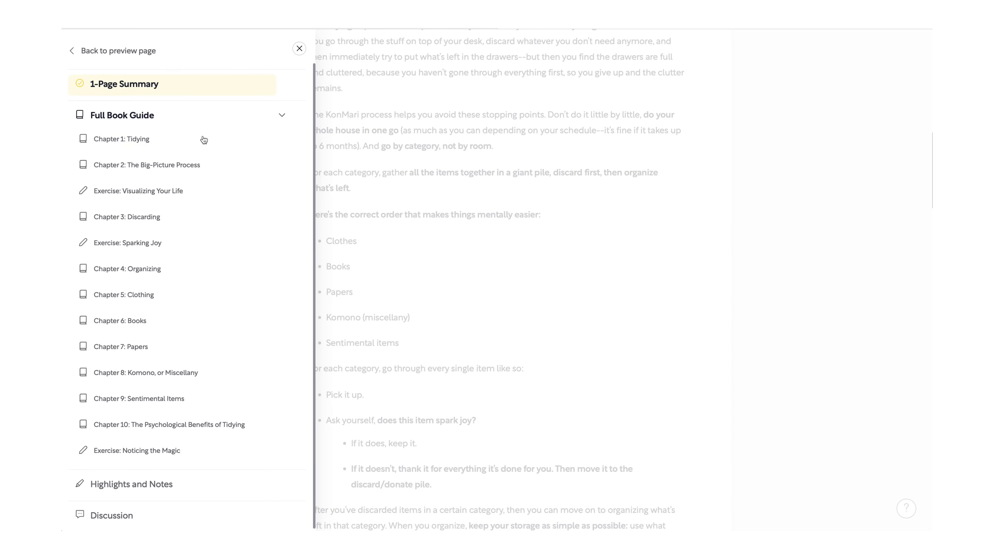
left_click(192, 250)
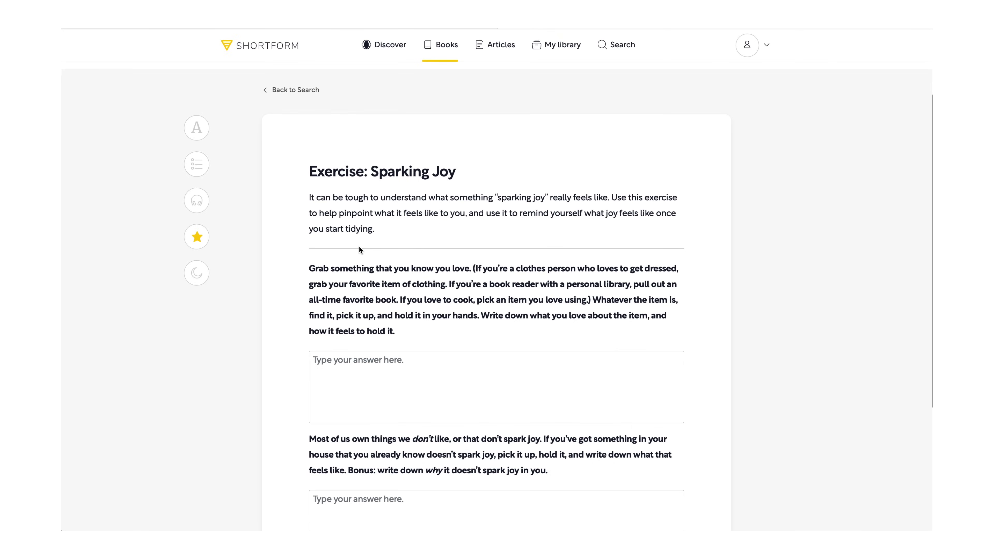
scroll(359, 247, "down", 2)
scroll(359, 246, "down", 1)
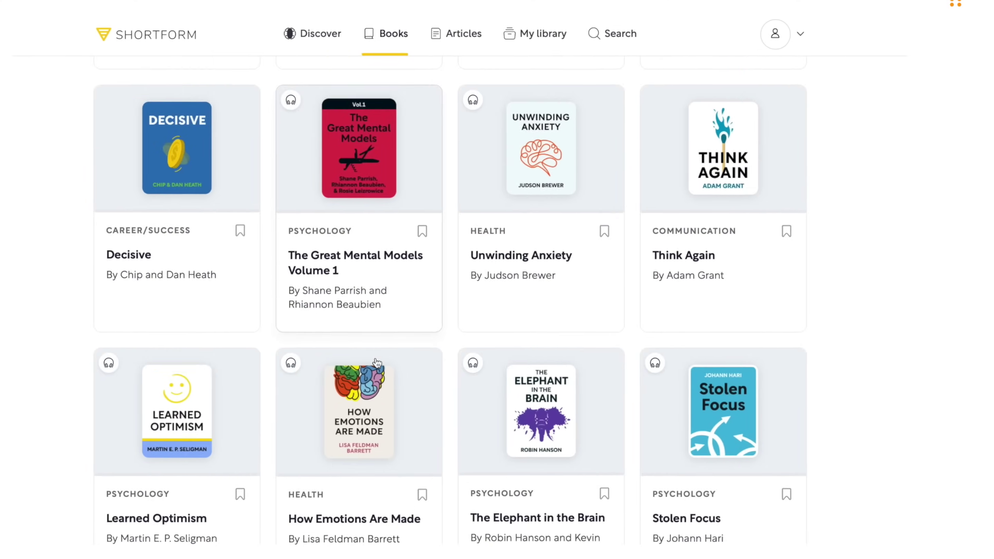
Step: Start reading the Capital In The Twenty-First Century summary, then browse the mobile Articles list
scroll(414, 363, "down", 10)
scroll(414, 363, "down", 14)
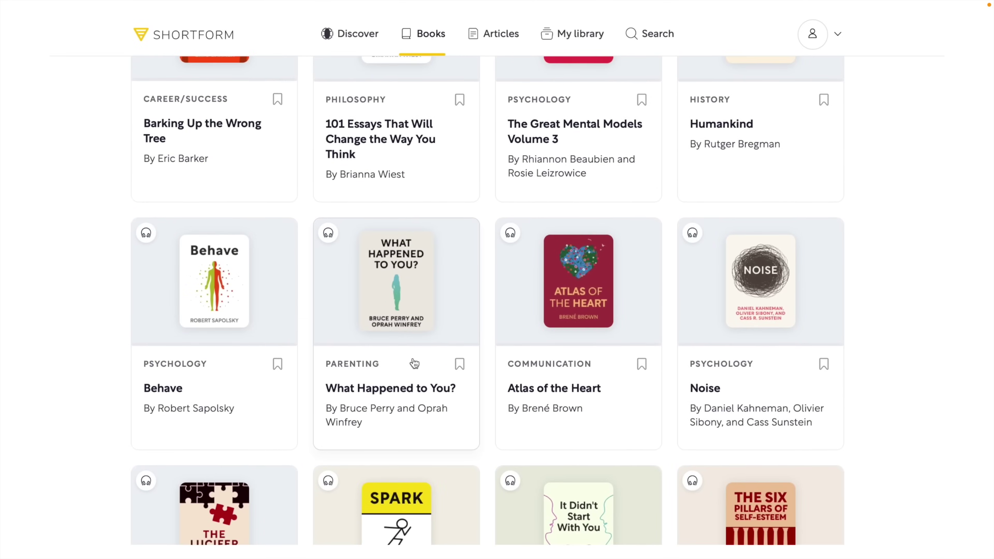
scroll(413, 363, "down", 18)
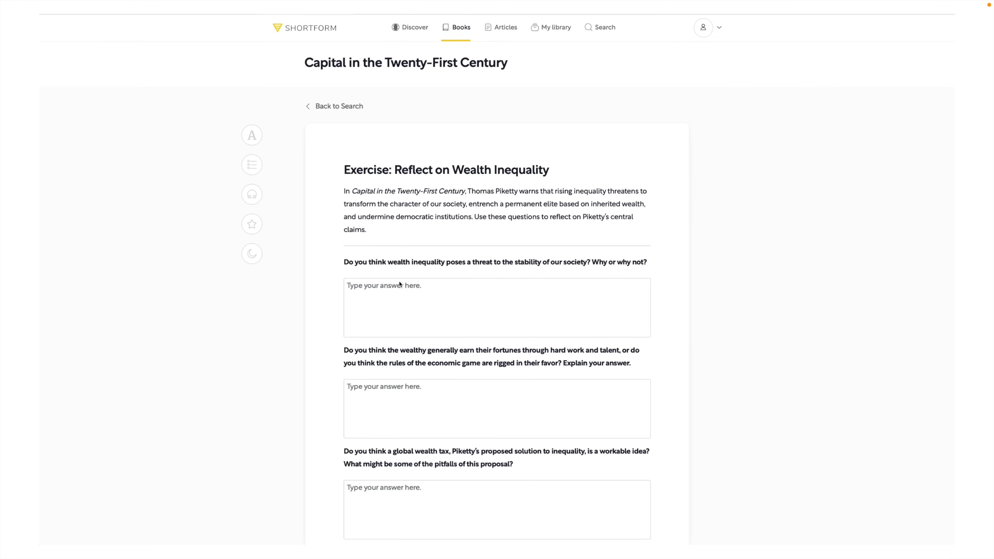
scroll(399, 284, "down", 2)
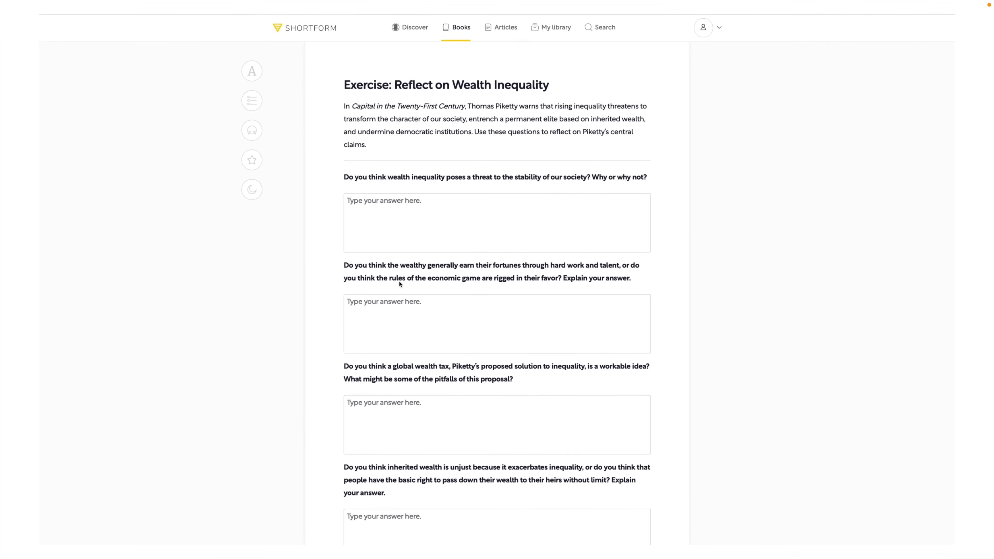
scroll(400, 284, "down", 1)
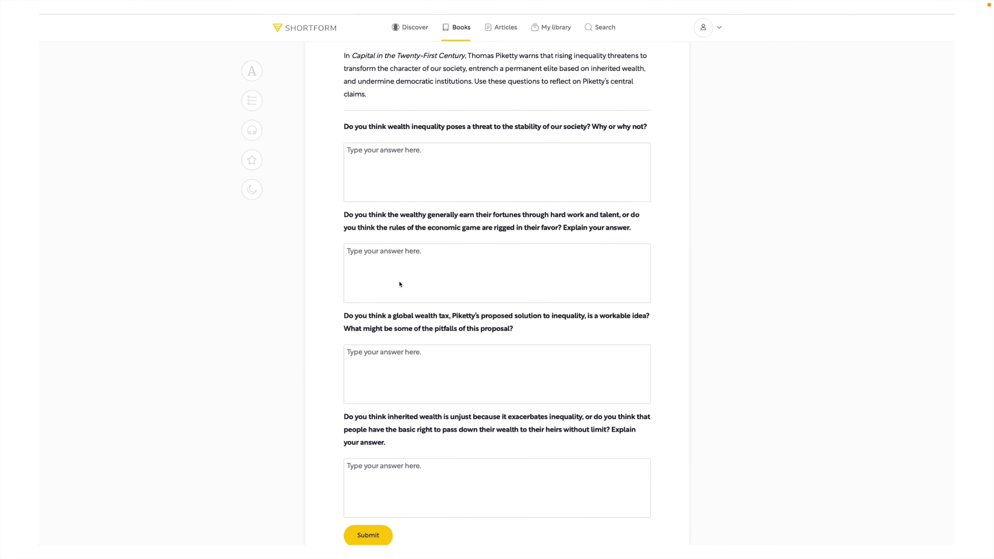
scroll(400, 283, "down", 1)
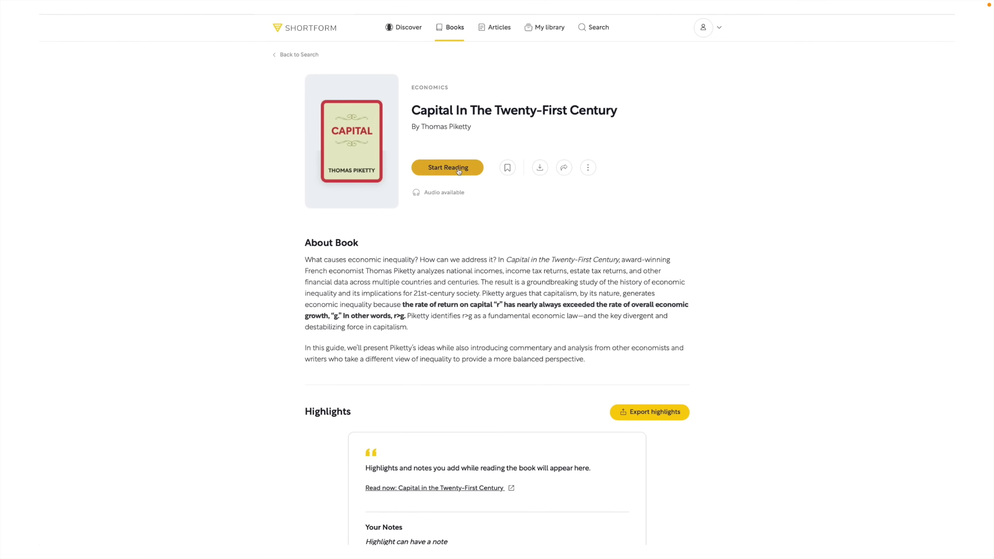
left_click(458, 168)
scroll(458, 226, "down", 15)
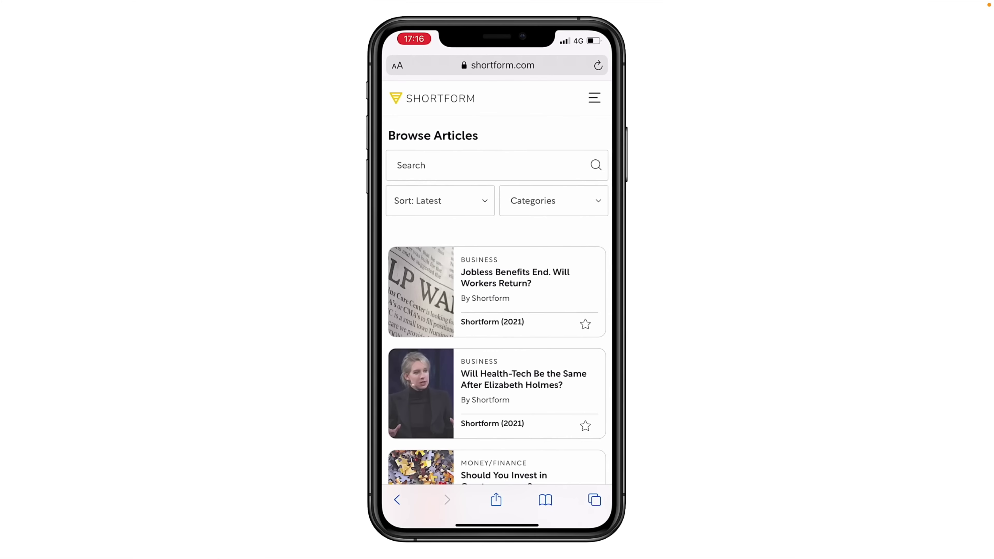
Step: Expand the Books page to show every category, from Arts / Design through Technology
scroll(424, 313, "down", 3)
scroll(497, 286, "down", 3)
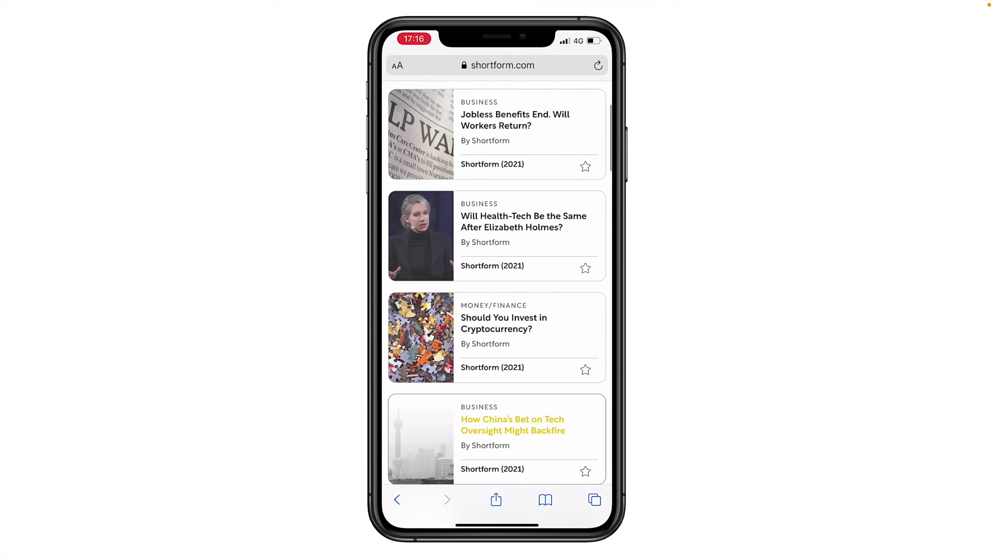
scroll(497, 281, "down", 7)
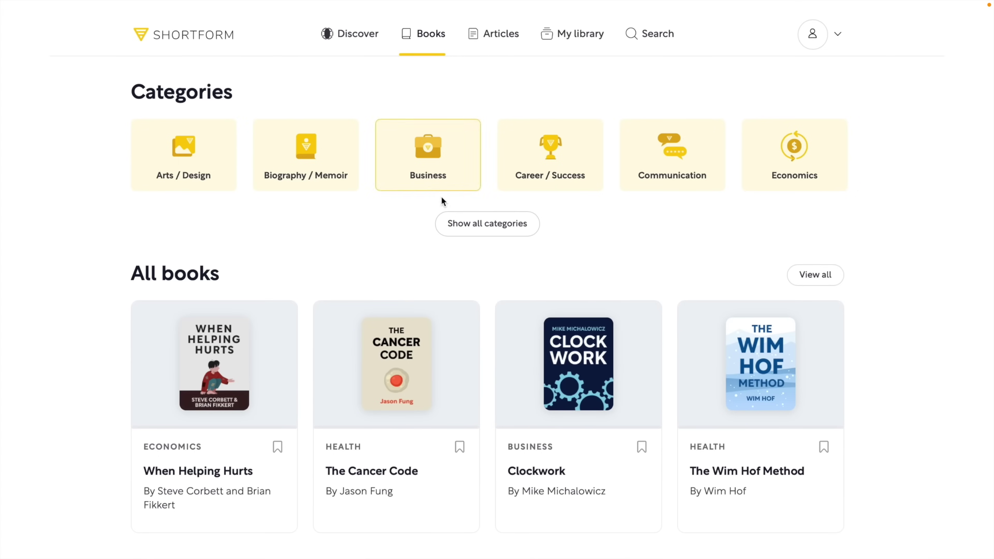
left_click(458, 229)
scroll(481, 266, "down", 2)
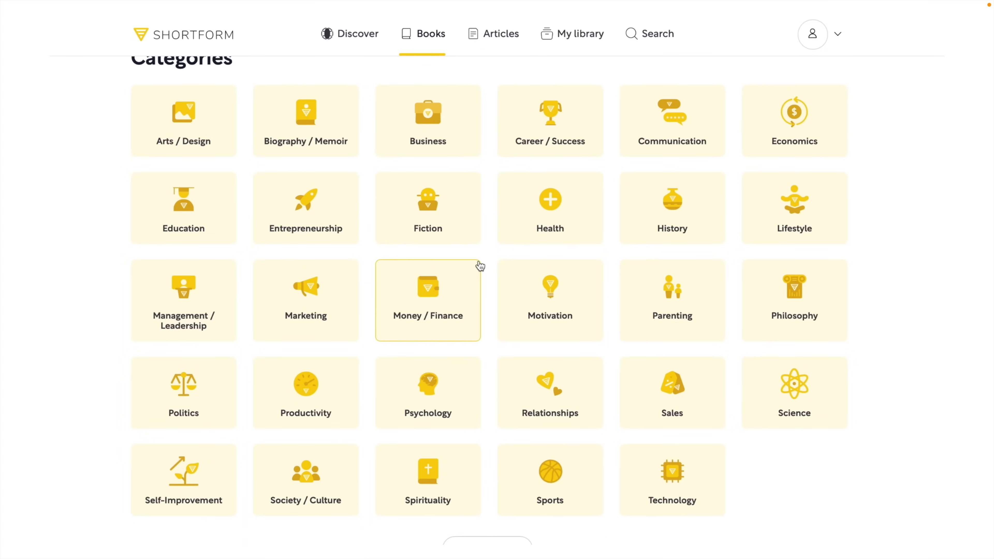